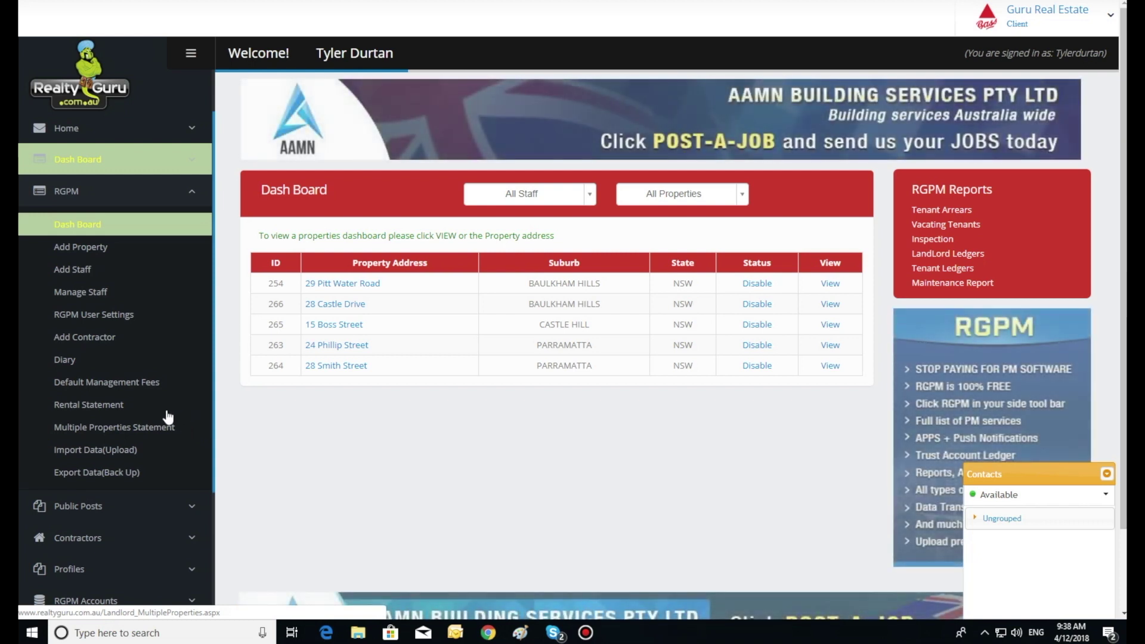
In Default Management Fees, select PM Admin Fee and edit its record ($100.00 plus $10.00 GST).
{"action": "left_click", "coordinate": [107, 384]}
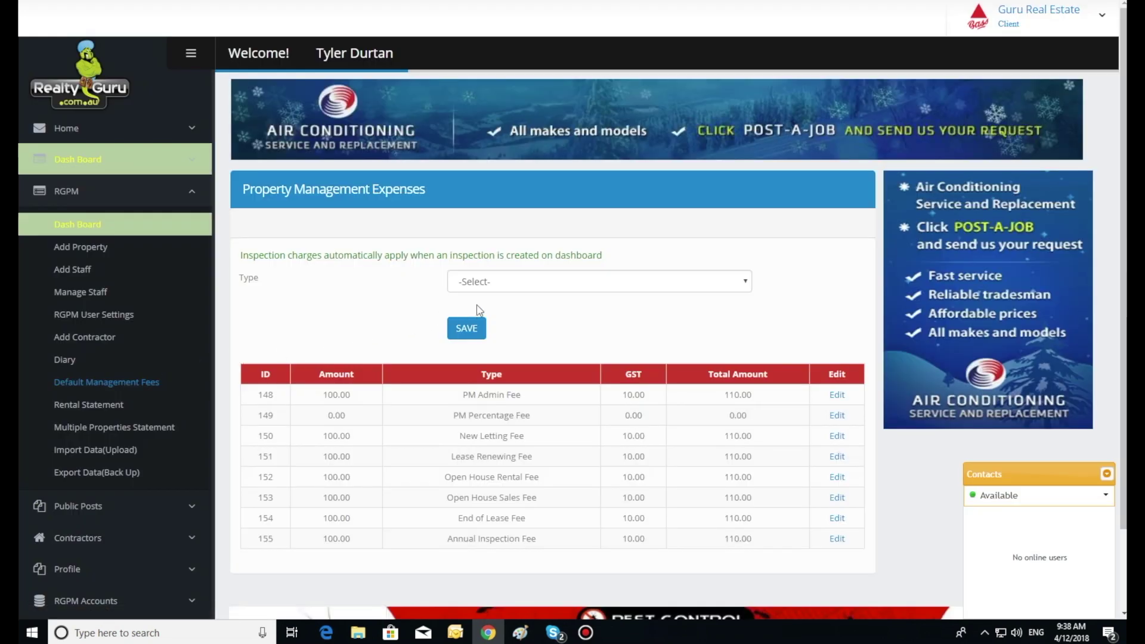
{"action": "left_click", "coordinate": [535, 288]}
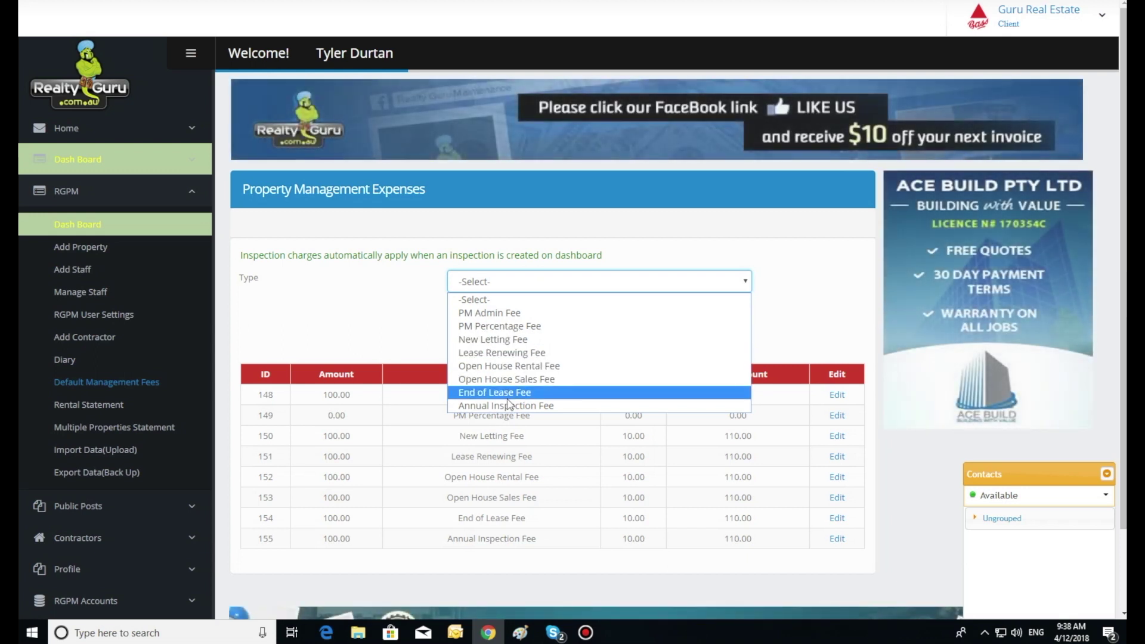
{"action": "left_click", "coordinate": [505, 313]}
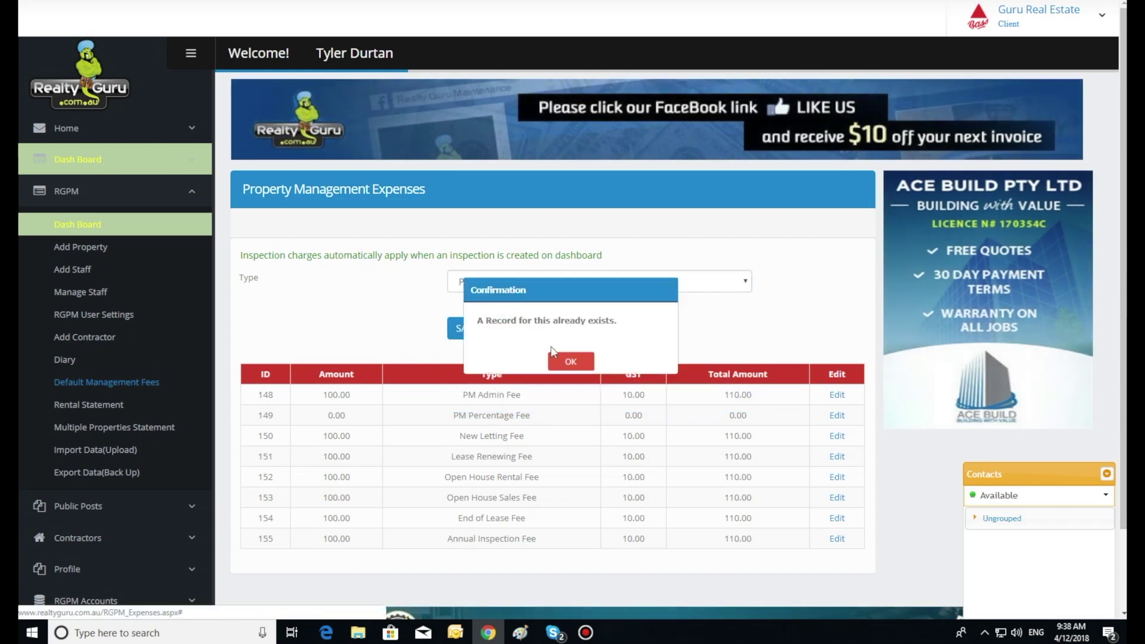
{"action": "left_click", "coordinate": [566, 362]}
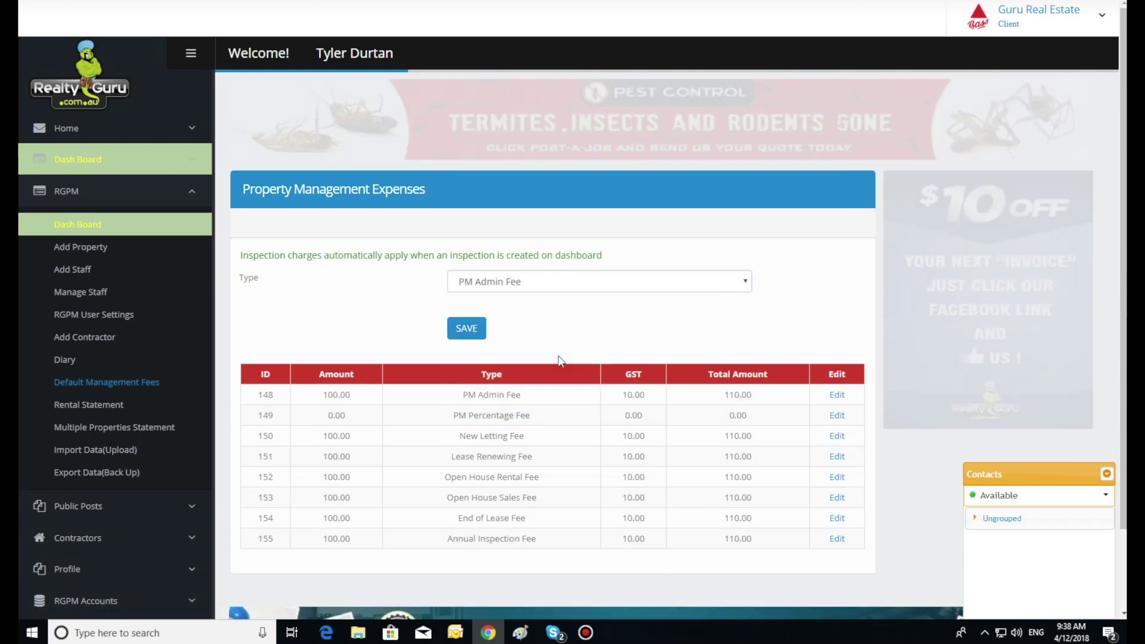
{"action": "left_click", "coordinate": [837, 396]}
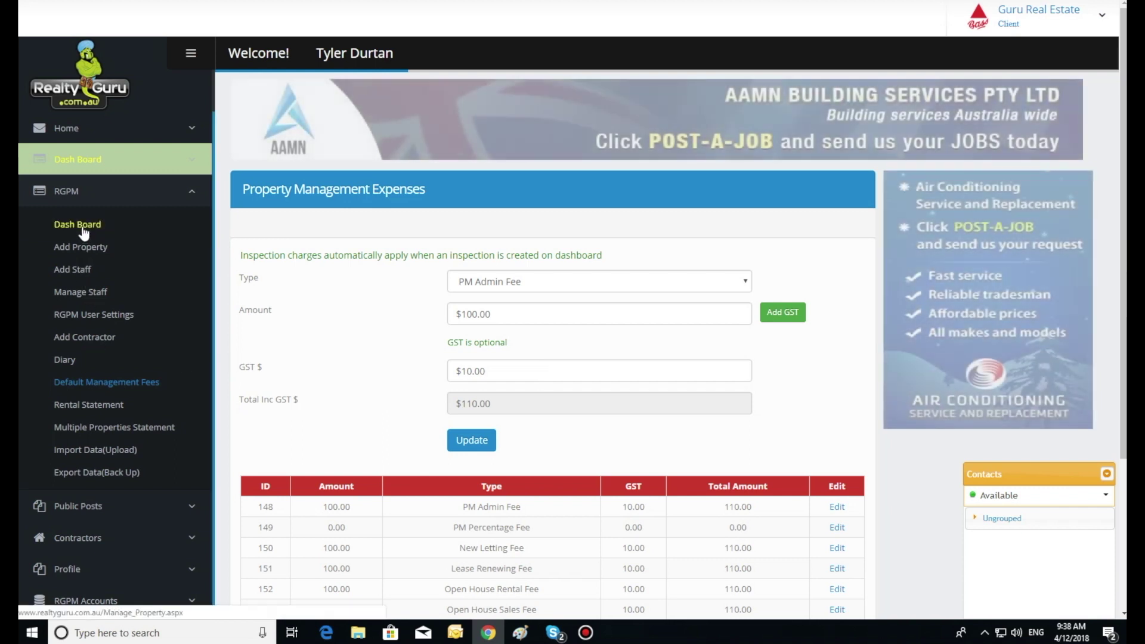
{"action": "left_click", "coordinate": [83, 228]}
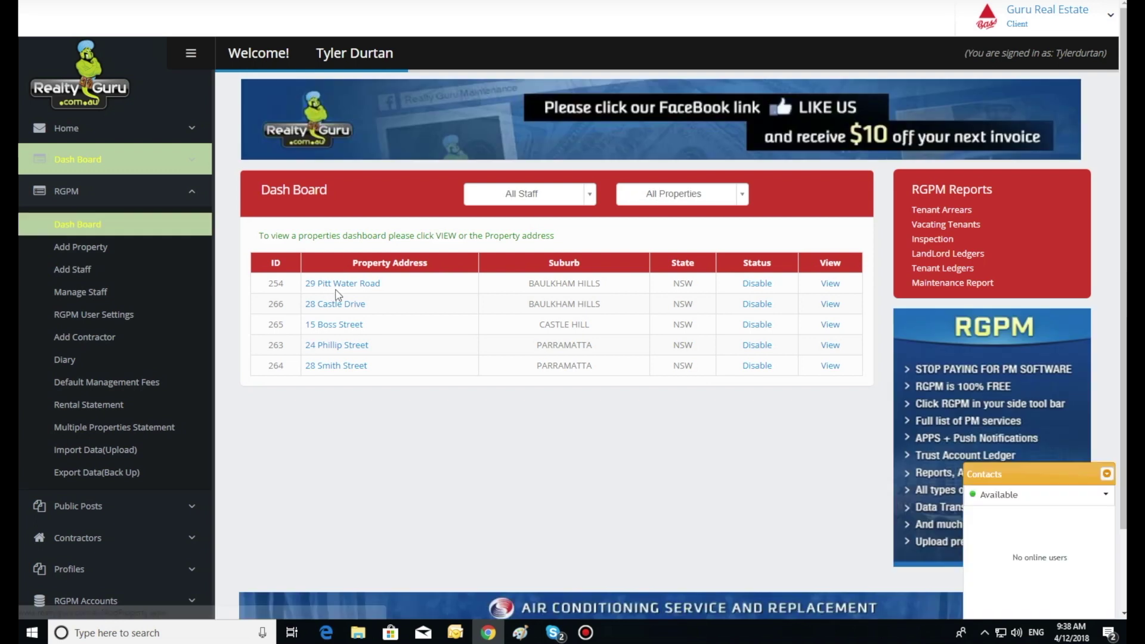
{"action": "left_click", "coordinate": [339, 284]}
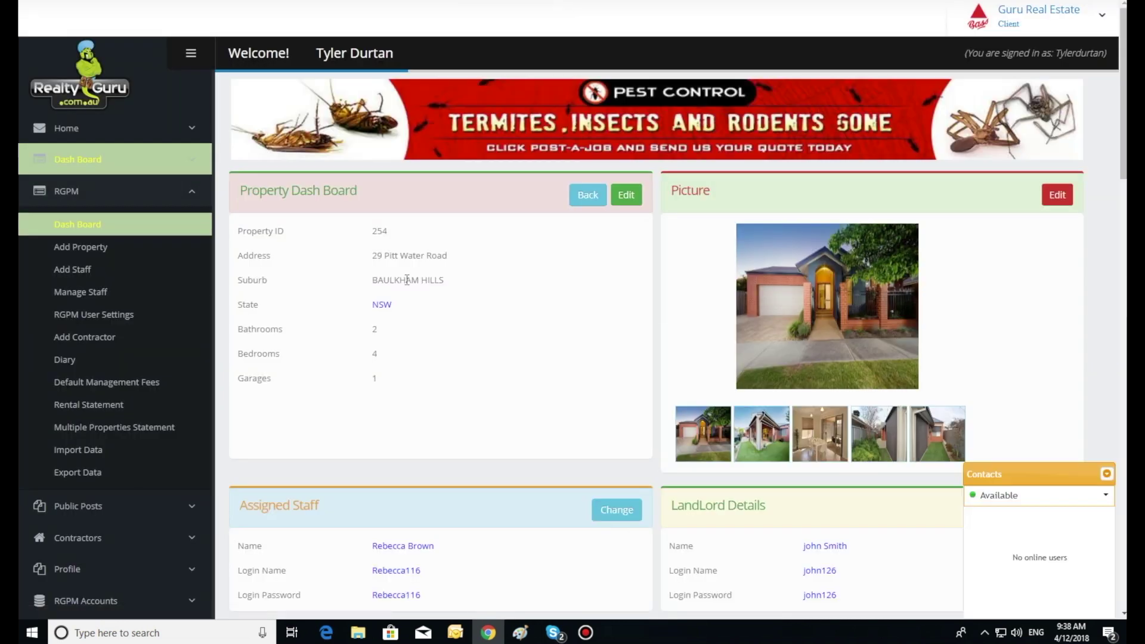
{"action": "scroll", "coordinate": [501, 292], "scroll_direction": "down", "scroll_amount": 5}
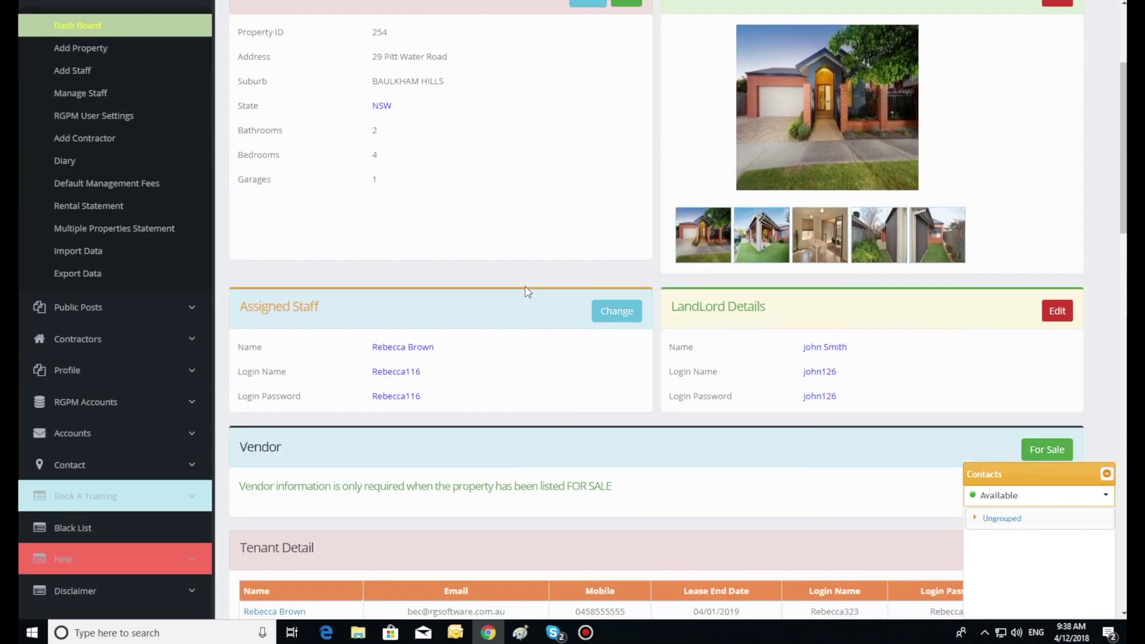
{"action": "scroll", "coordinate": [527, 291], "scroll_direction": "down", "scroll_amount": 5}
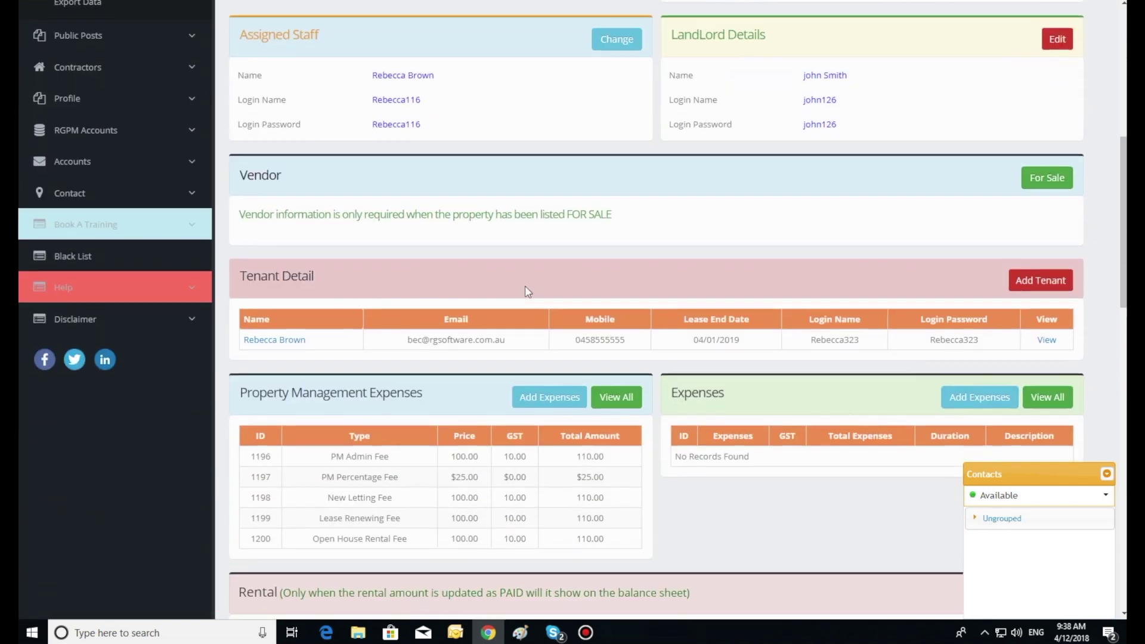
{"action": "scroll", "coordinate": [527, 291], "scroll_direction": "down", "scroll_amount": 3}
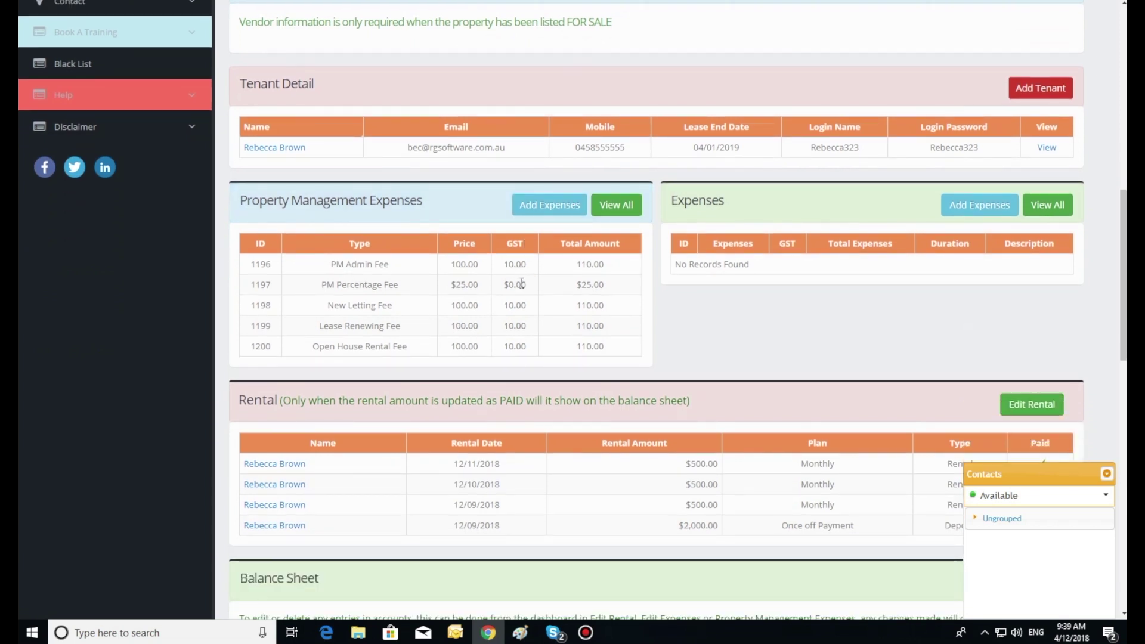
{"action": "scroll", "coordinate": [522, 282], "scroll_direction": "down", "scroll_amount": 1}
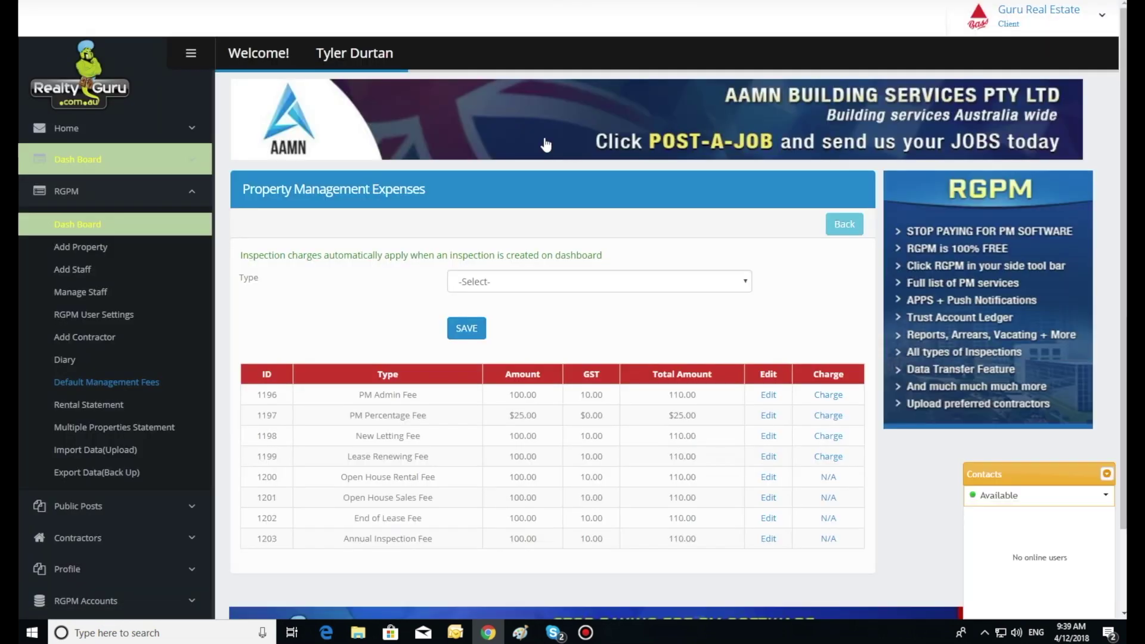
Choose PM Admin Fee as the property's expense type and dismiss the 'record already exists' warning.
{"action": "left_click", "coordinate": [523, 284]}
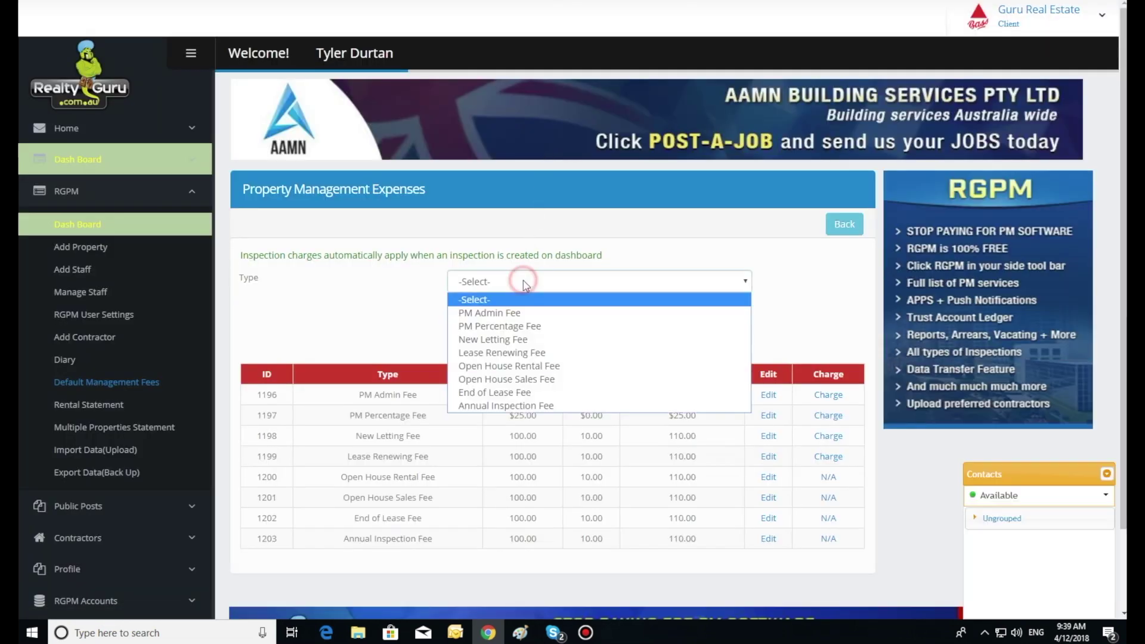
{"action": "left_click", "coordinate": [507, 315]}
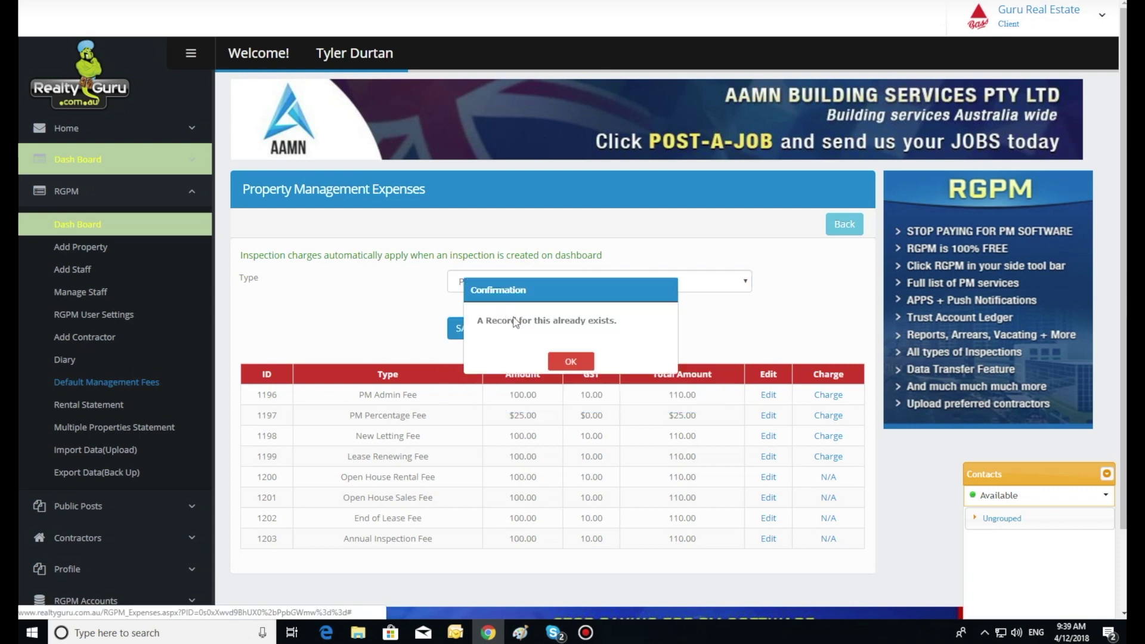
{"action": "left_click", "coordinate": [570, 362]}
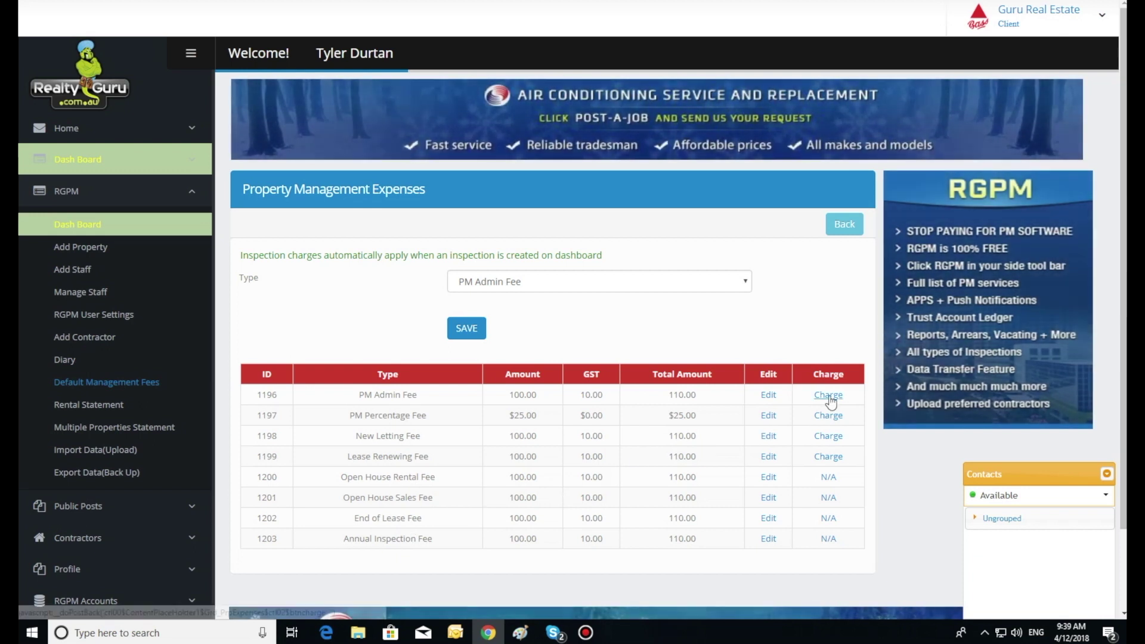
Charge the $110.00 PM Admin Fee on row 1196, then check the property's Balance Sheet.
{"action": "left_click", "coordinate": [829, 395]}
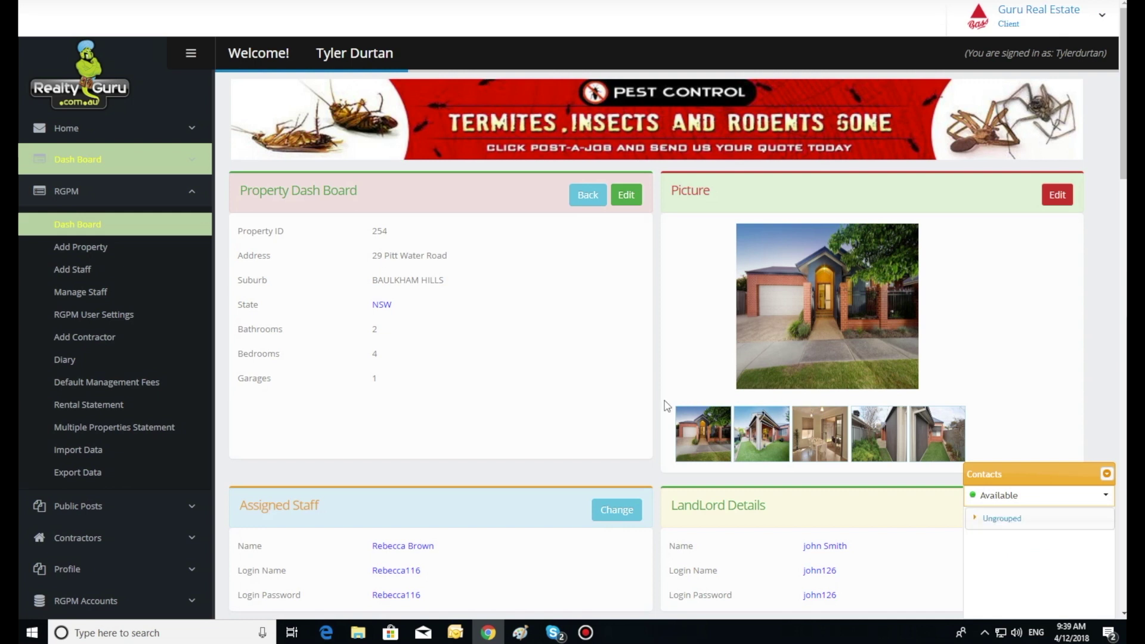
{"action": "scroll", "coordinate": [595, 393], "scroll_direction": "down", "scroll_amount": 3}
{"action": "scroll", "coordinate": [595, 394], "scroll_direction": "down", "scroll_amount": 8}
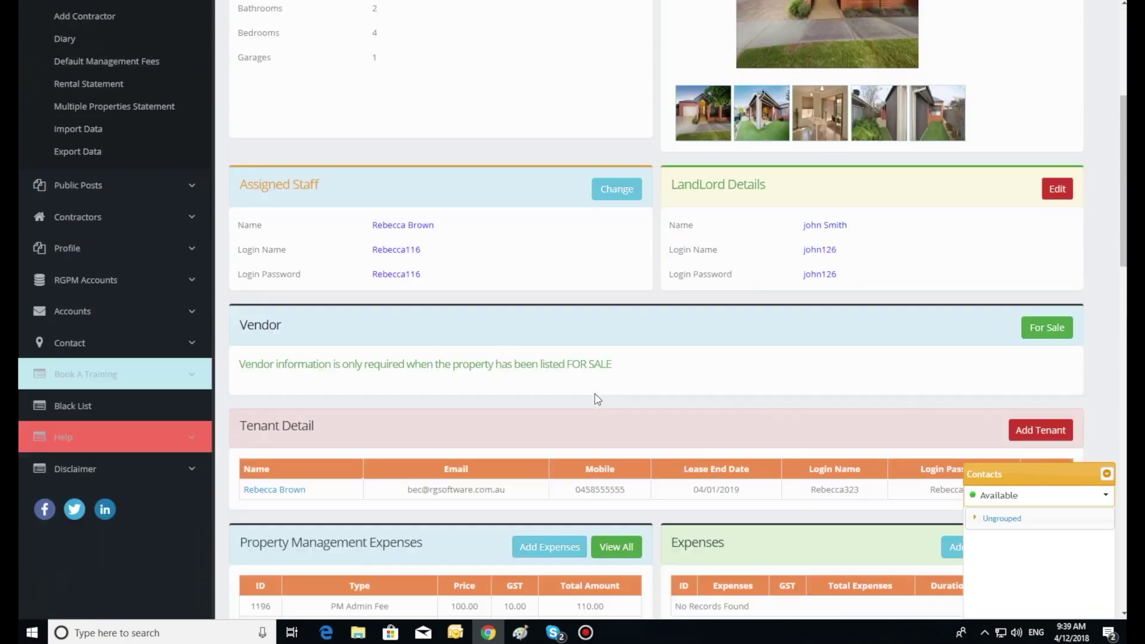
{"action": "scroll", "coordinate": [599, 403], "scroll_direction": "down", "scroll_amount": 8}
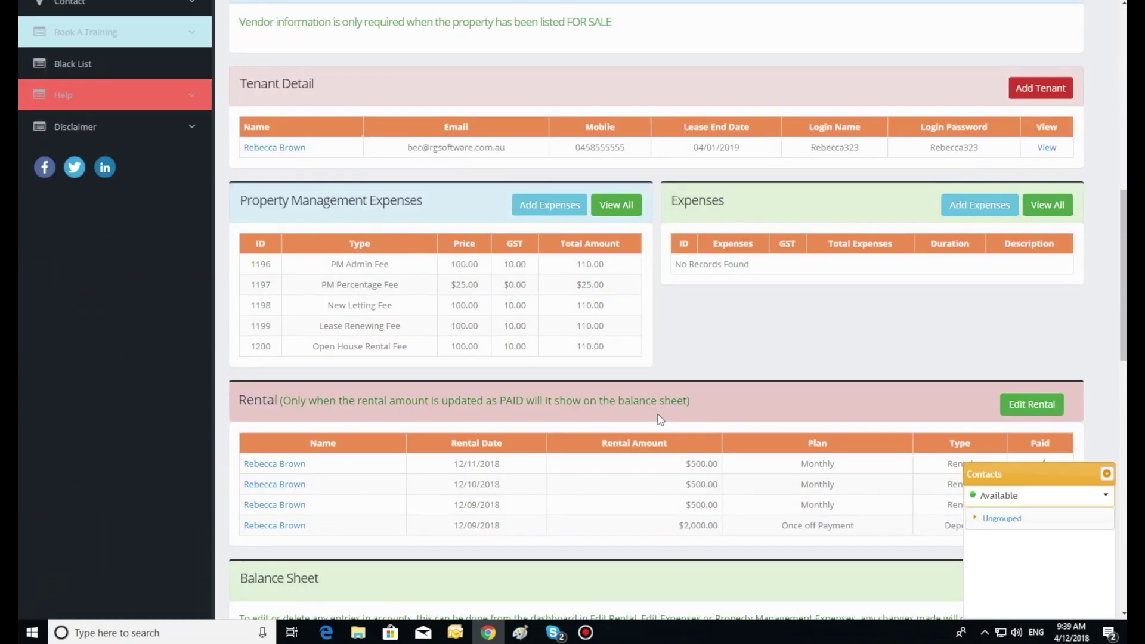
{"action": "scroll", "coordinate": [652, 422], "scroll_direction": "down", "scroll_amount": 1}
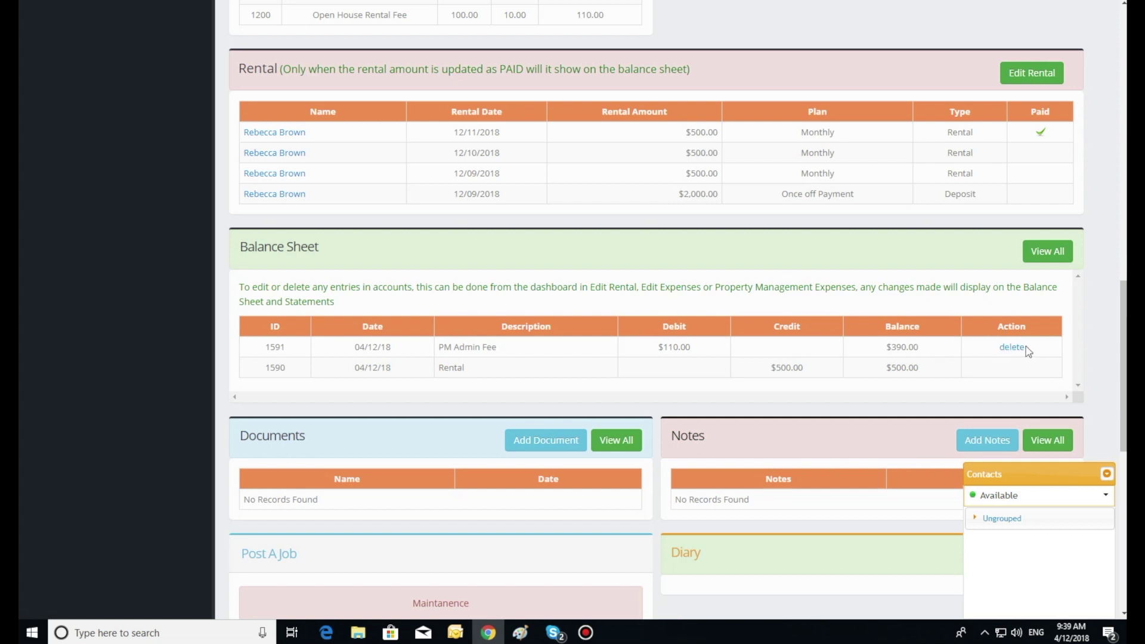
{"action": "scroll", "coordinate": [897, 363], "scroll_direction": "up", "scroll_amount": 5}
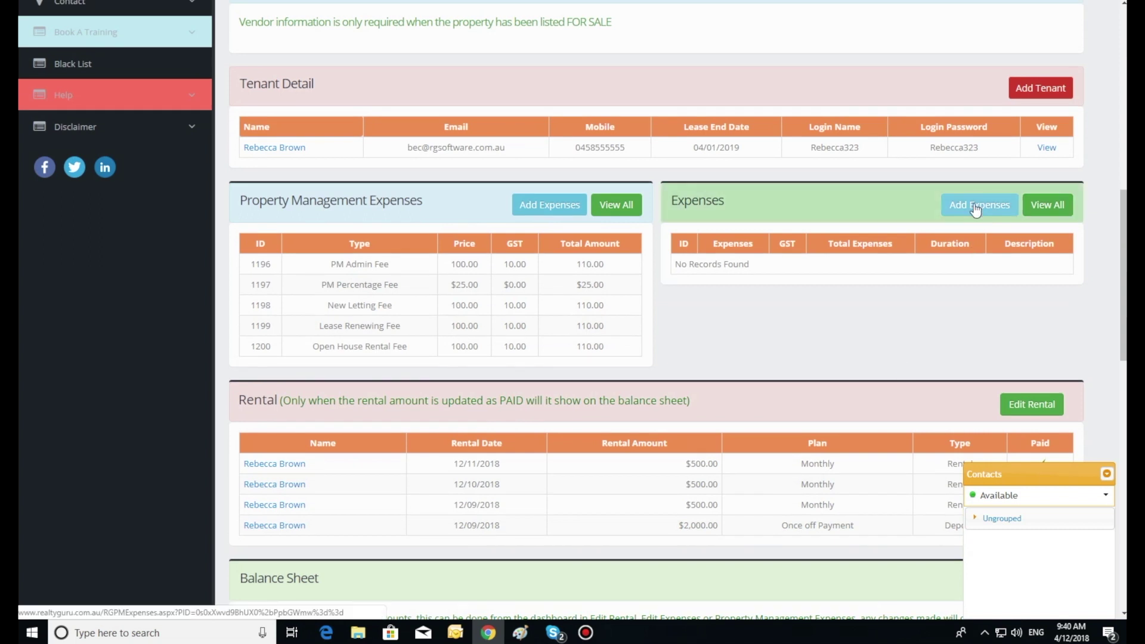
Add a weekly 'Lawn Mowing' expense of 100 with $10.00 GST, totalling $110.00.
{"action": "left_click", "coordinate": [976, 208]}
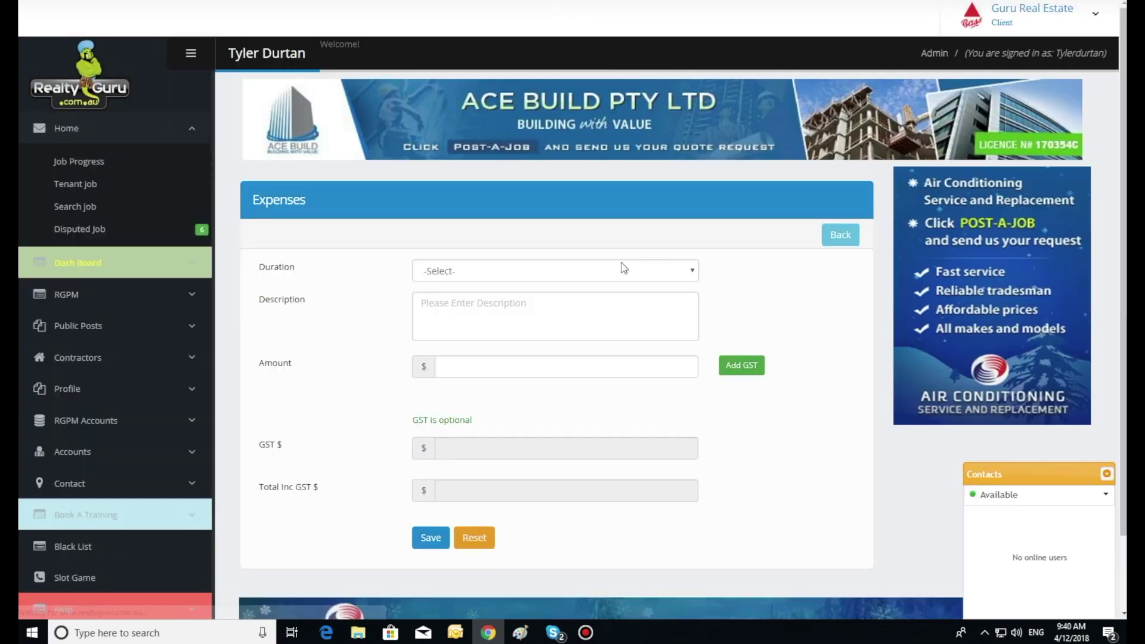
{"action": "left_click", "coordinate": [583, 275]}
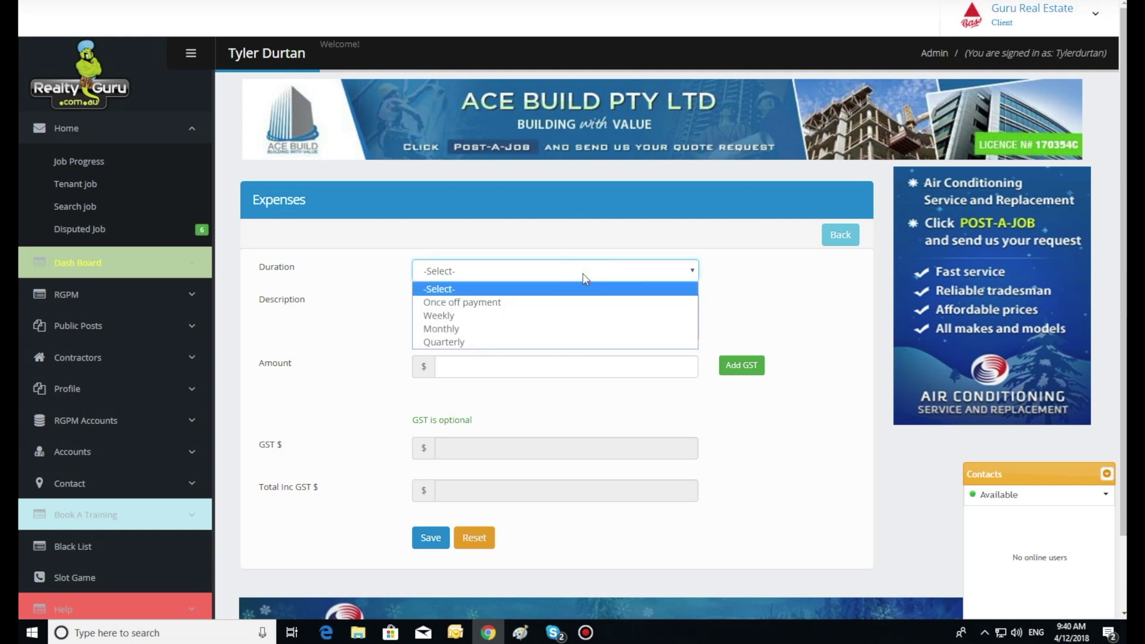
{"action": "left_click", "coordinate": [567, 316]}
{"action": "left_click", "coordinate": [516, 309]}
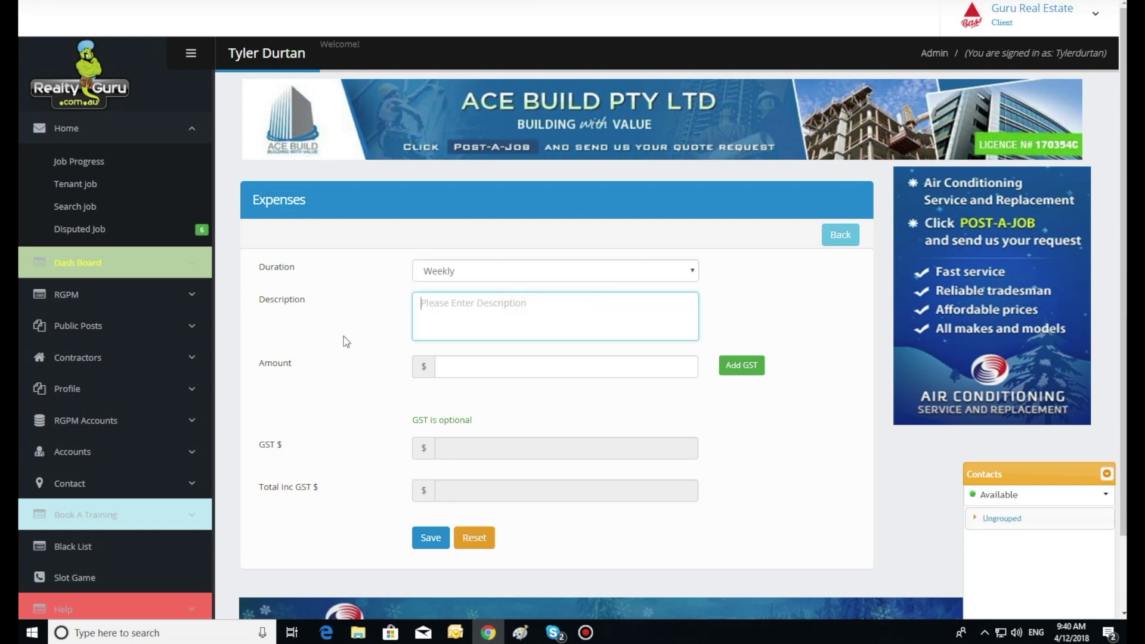
{"action": "type", "text": "LOawn Mowing"}
{"action": "left_click", "coordinate": [342, 338]}
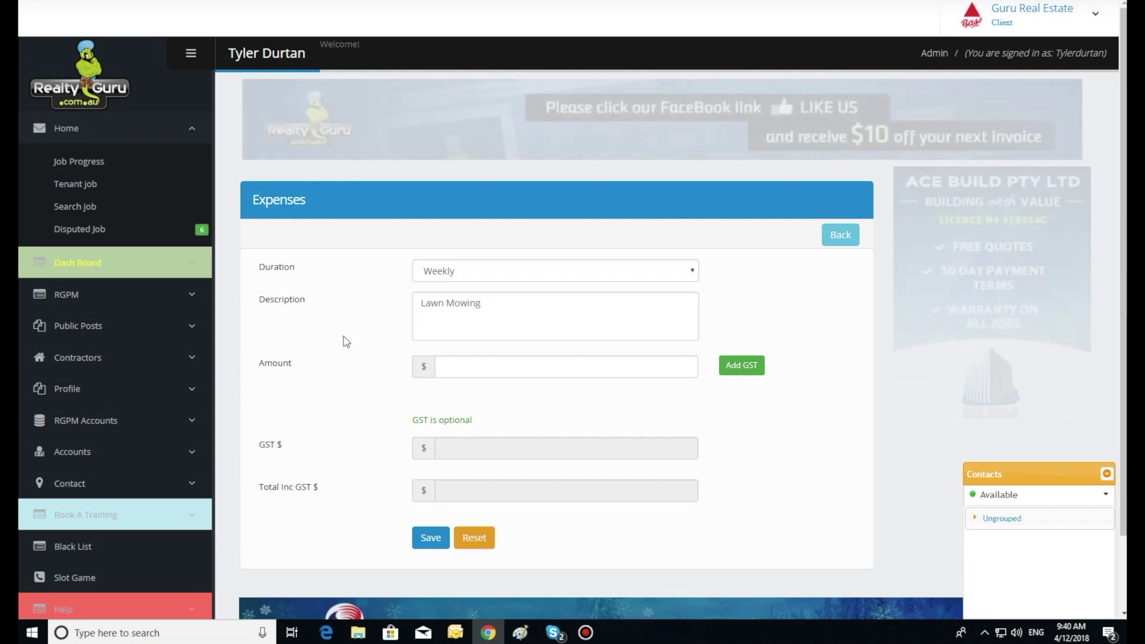
{"action": "left_click", "coordinate": [447, 363]}
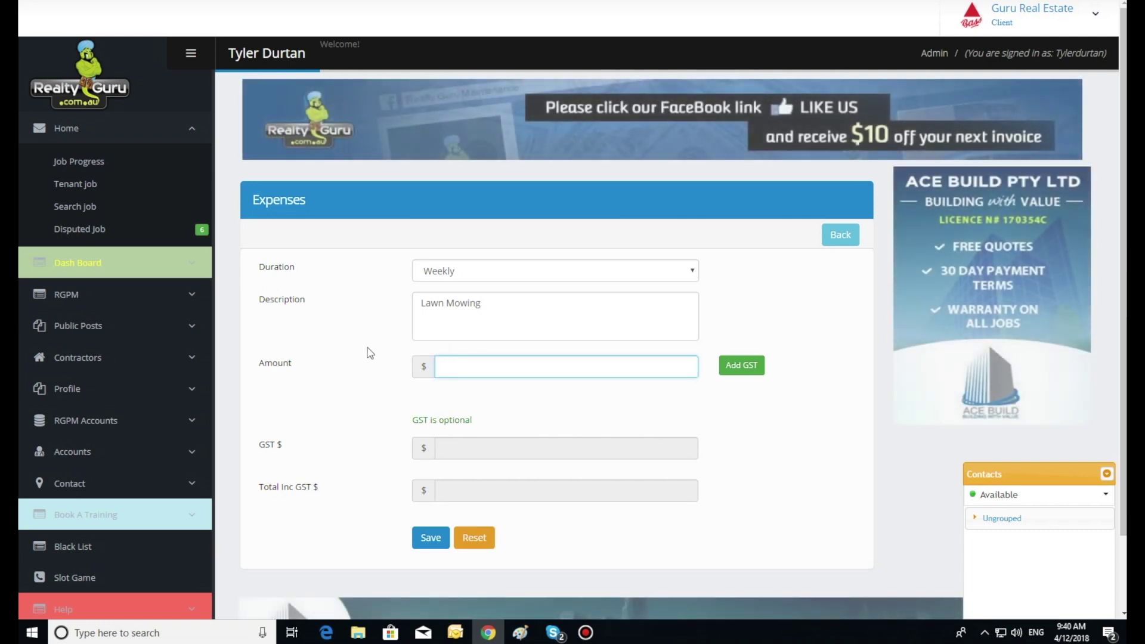
{"action": "type", "text": "100"}
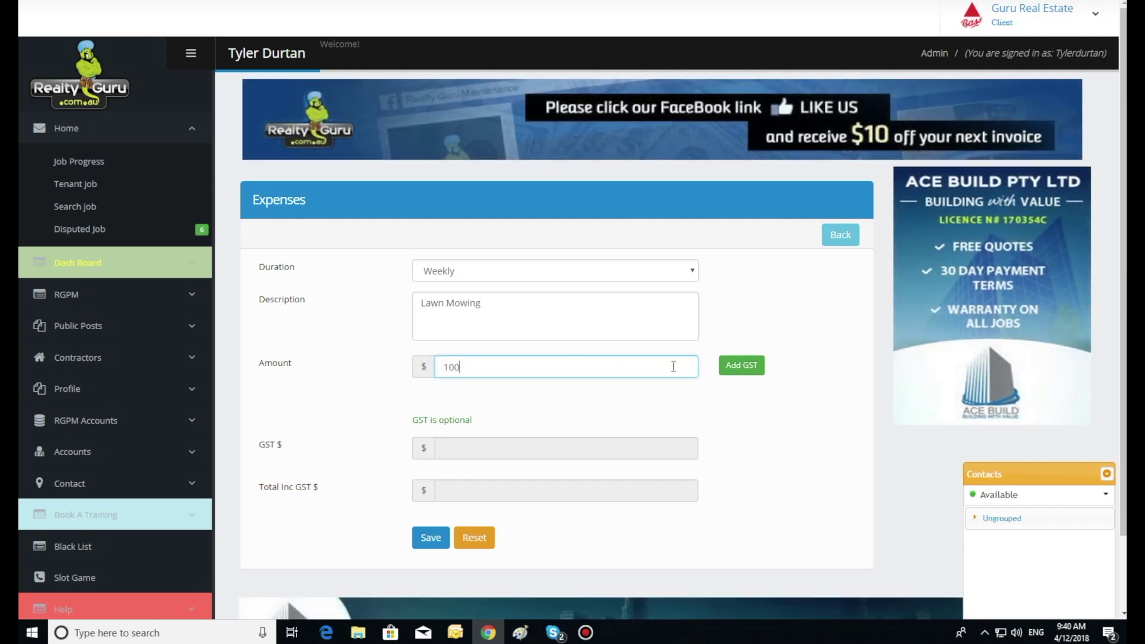
{"action": "left_click", "coordinate": [735, 369]}
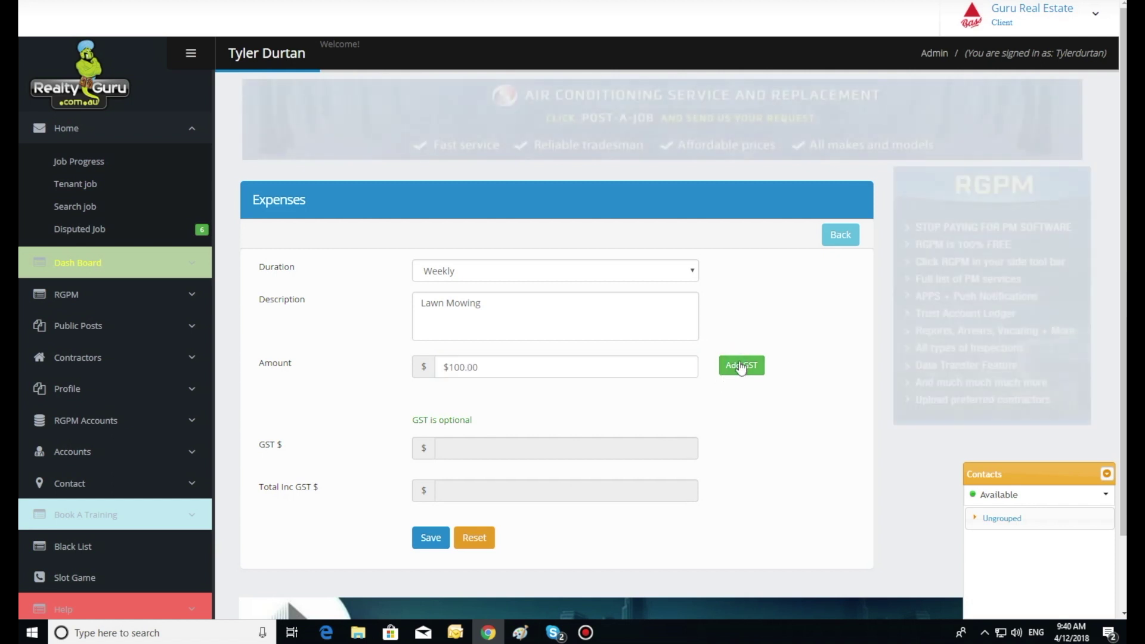
{"action": "left_click", "coordinate": [735, 370]}
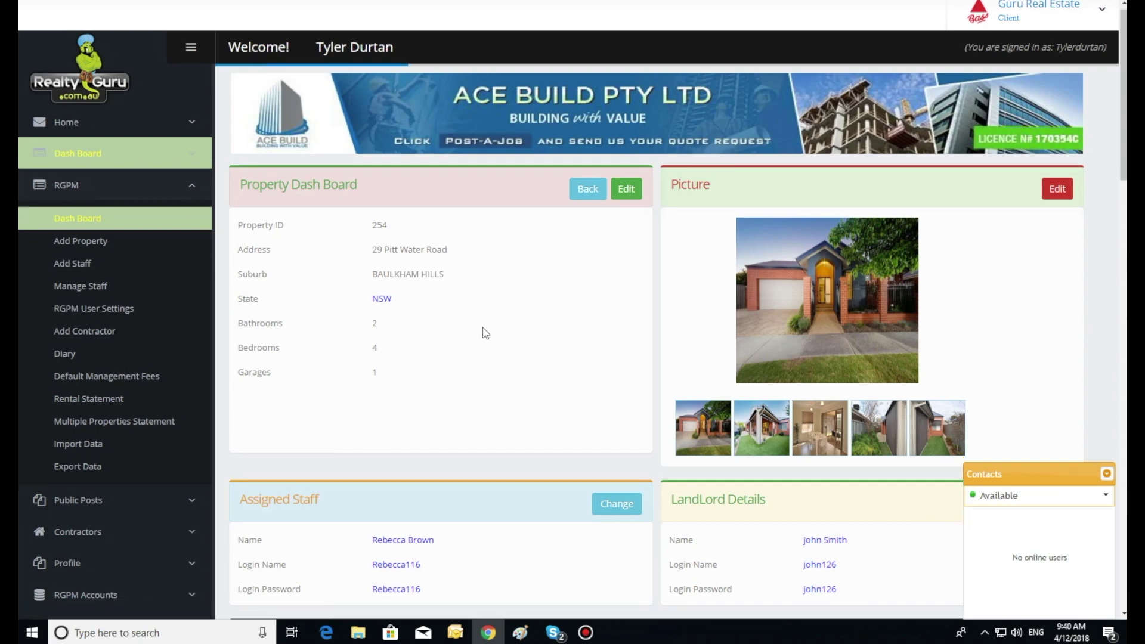
{"action": "scroll", "coordinate": [483, 332], "scroll_direction": "down", "scroll_amount": 6}
{"action": "scroll", "coordinate": [483, 332], "scroll_direction": "down", "scroll_amount": 5}
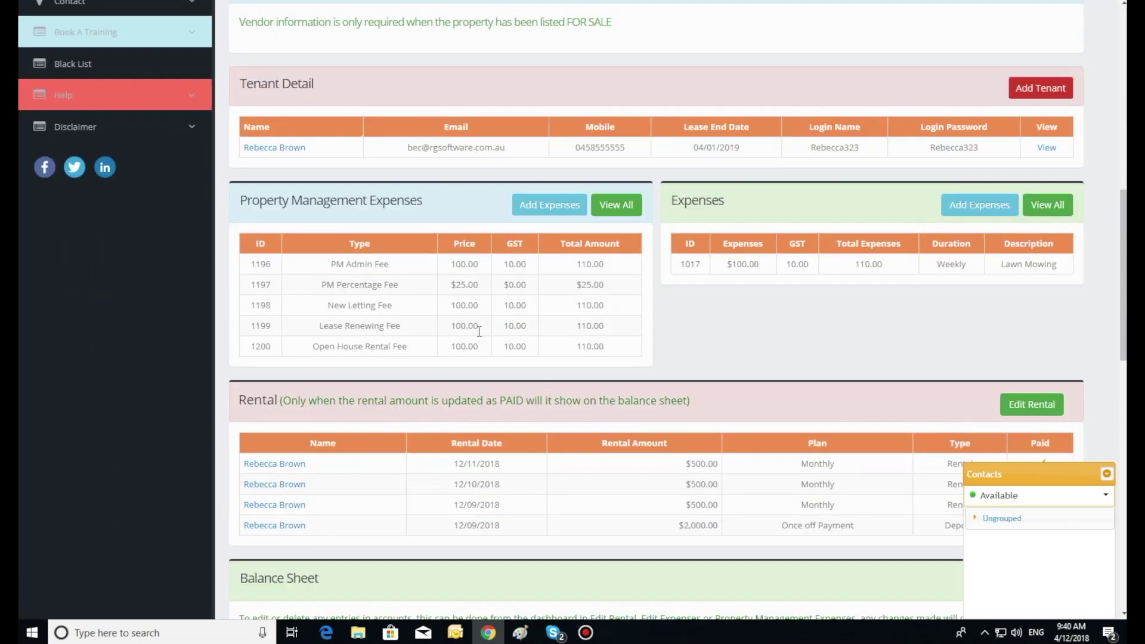
{"action": "scroll", "coordinate": [480, 339], "scroll_direction": "down", "scroll_amount": 7}
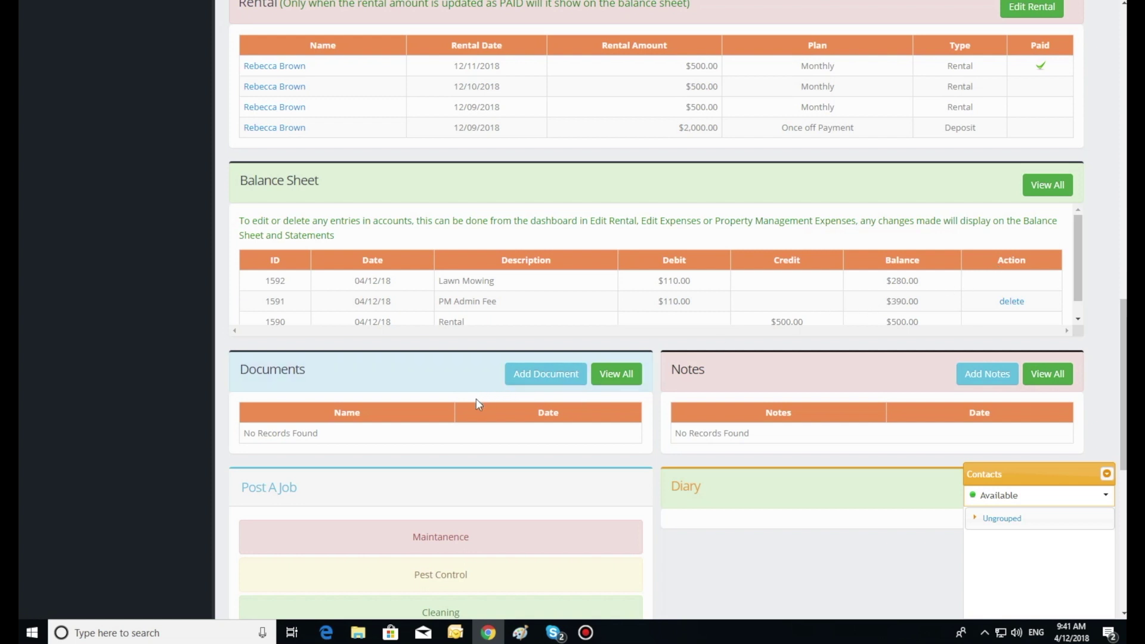
{"action": "scroll", "coordinate": [476, 399], "scroll_direction": "up", "scroll_amount": 3}
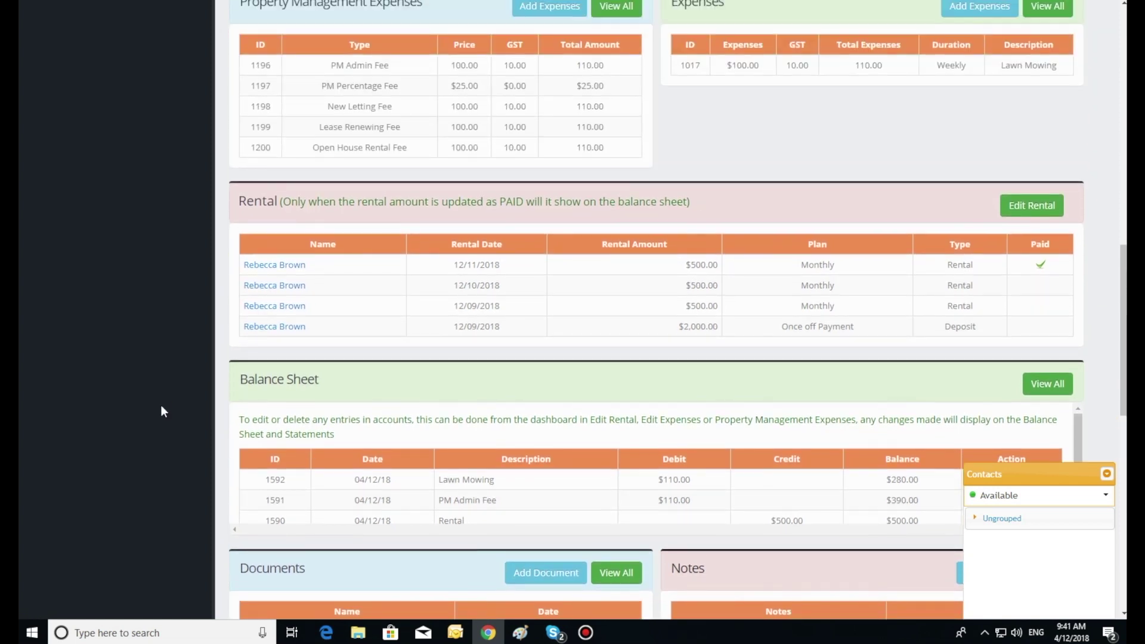
{"action": "scroll", "coordinate": [161, 406], "scroll_direction": "up", "scroll_amount": 7}
{"action": "scroll", "coordinate": [158, 410], "scroll_direction": "up", "scroll_amount": 4}
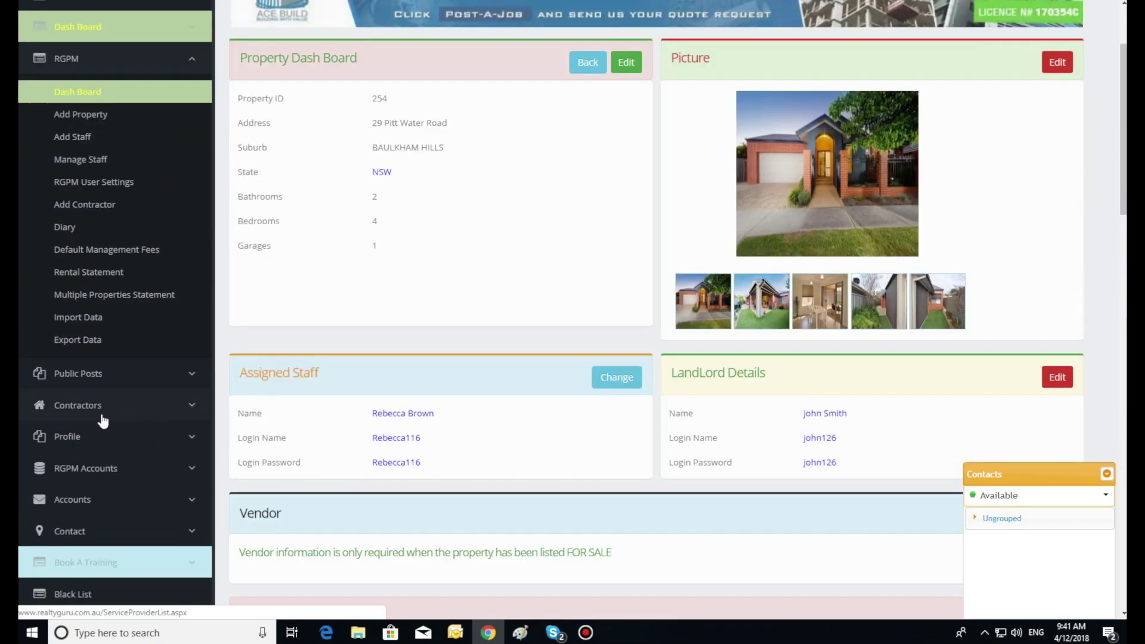
{"action": "left_click", "coordinate": [91, 469]}
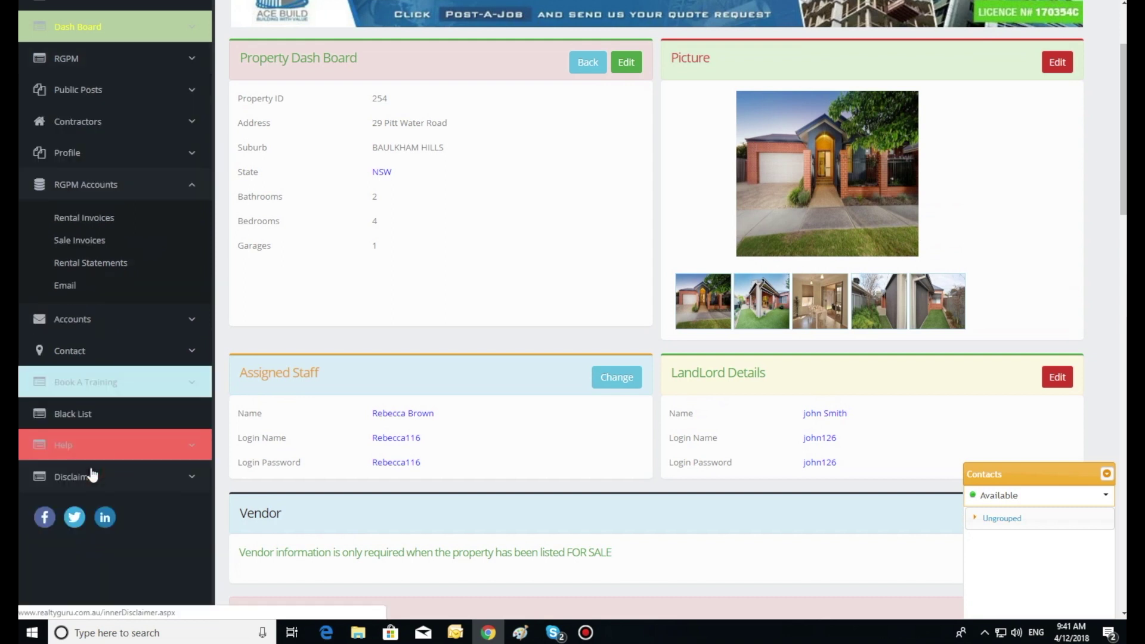
{"action": "left_click", "coordinate": [83, 218]}
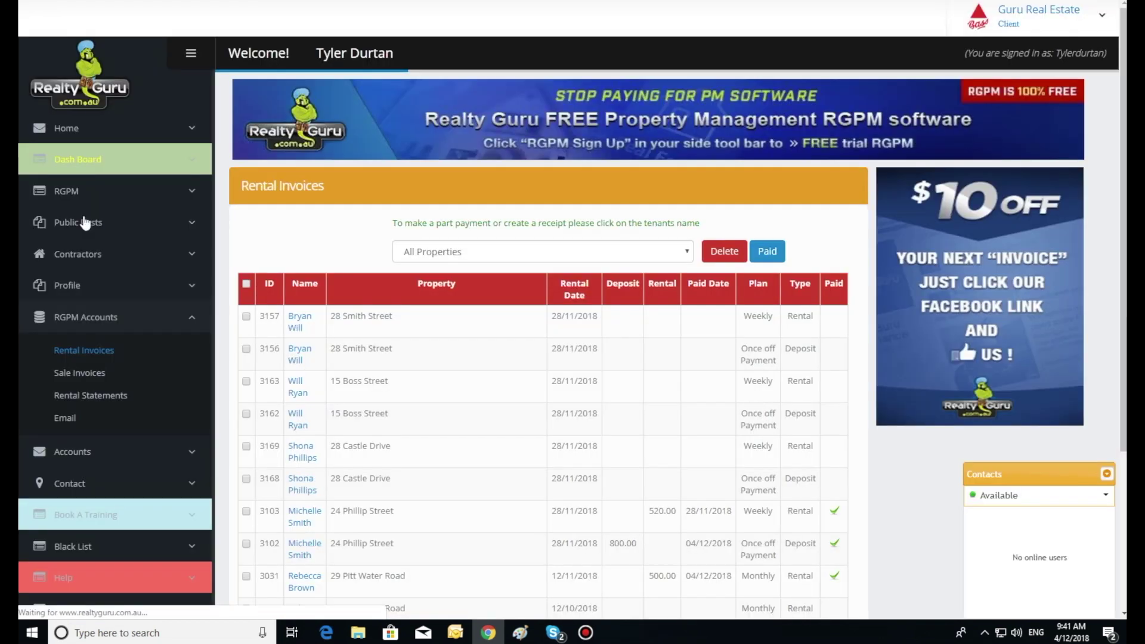
{"action": "left_click", "coordinate": [493, 255]}
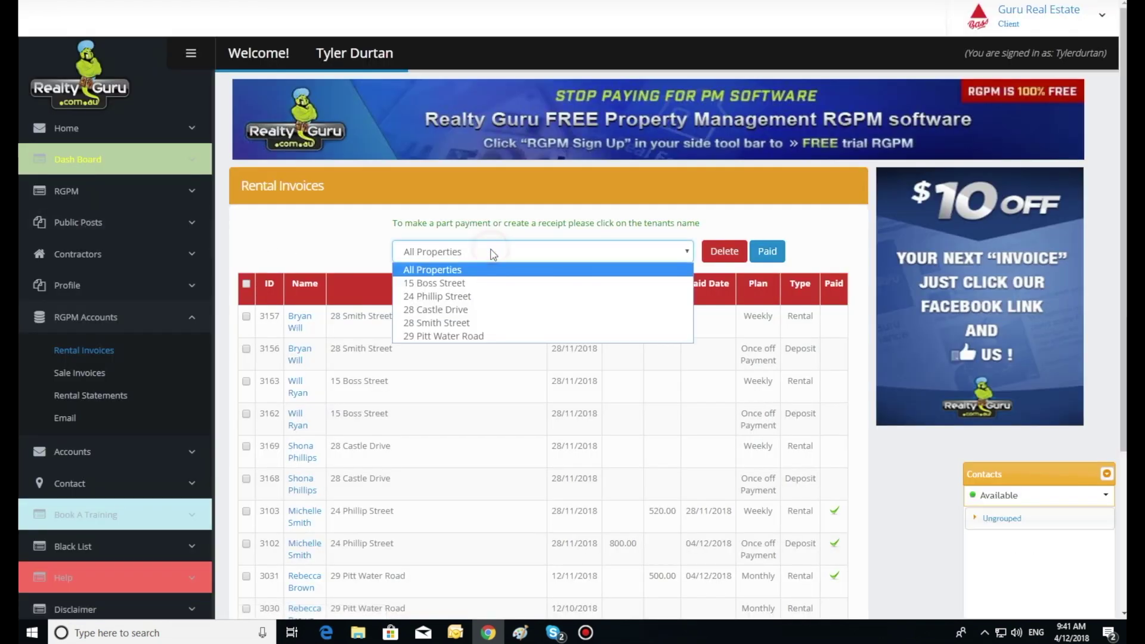
{"action": "left_click", "coordinate": [469, 337]}
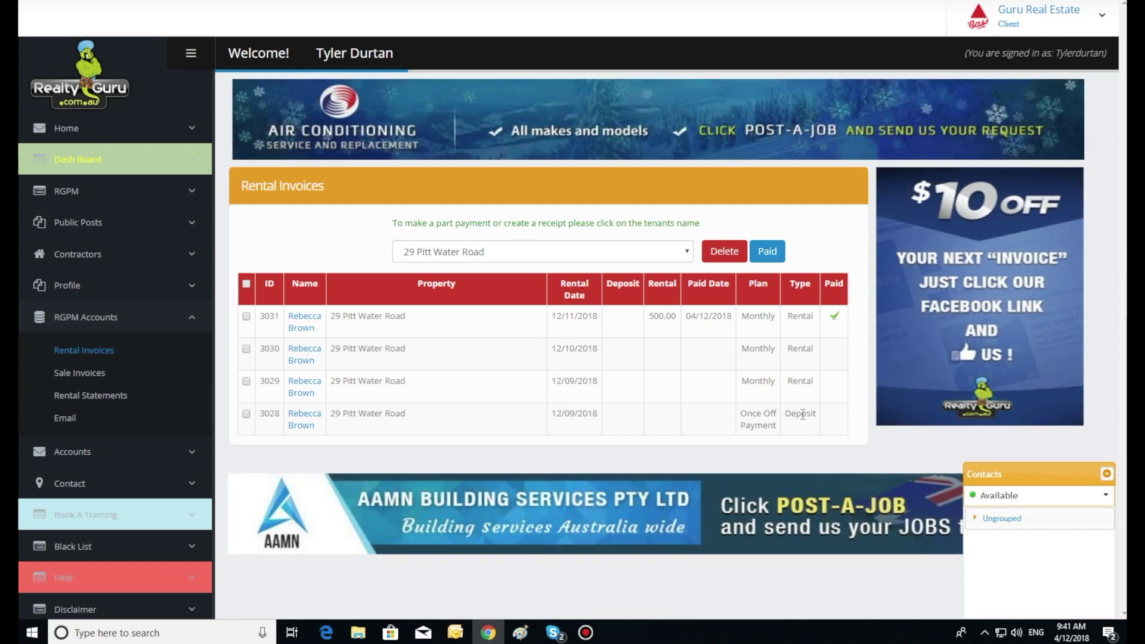
{"action": "left_click", "coordinate": [245, 415]}
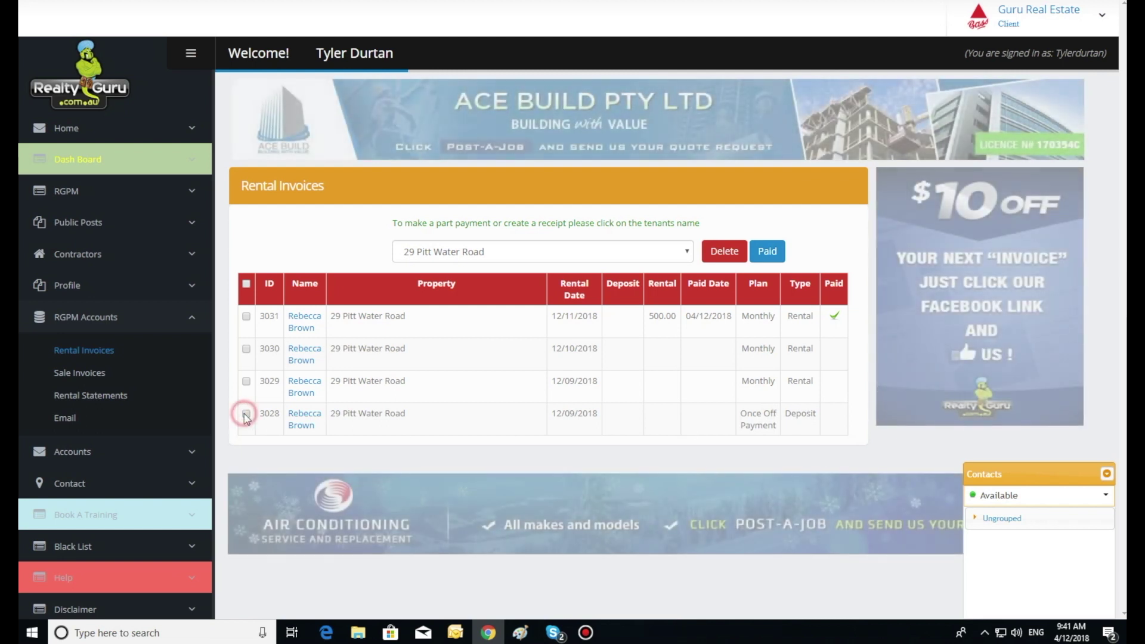
{"action": "left_click", "coordinate": [245, 382]}
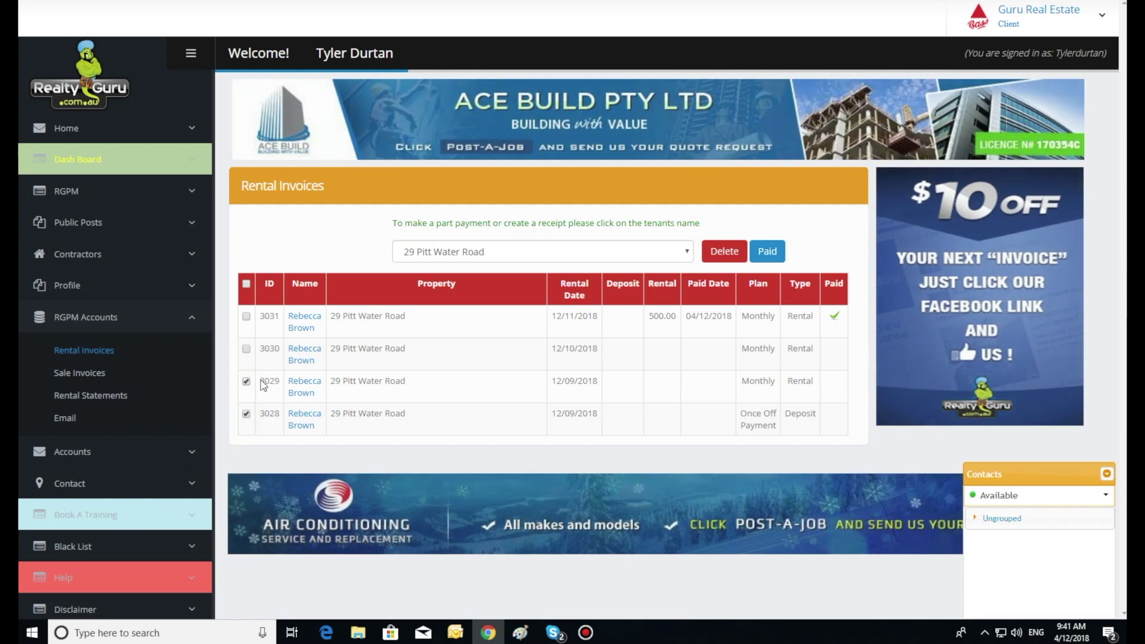
{"action": "left_click", "coordinate": [767, 251]}
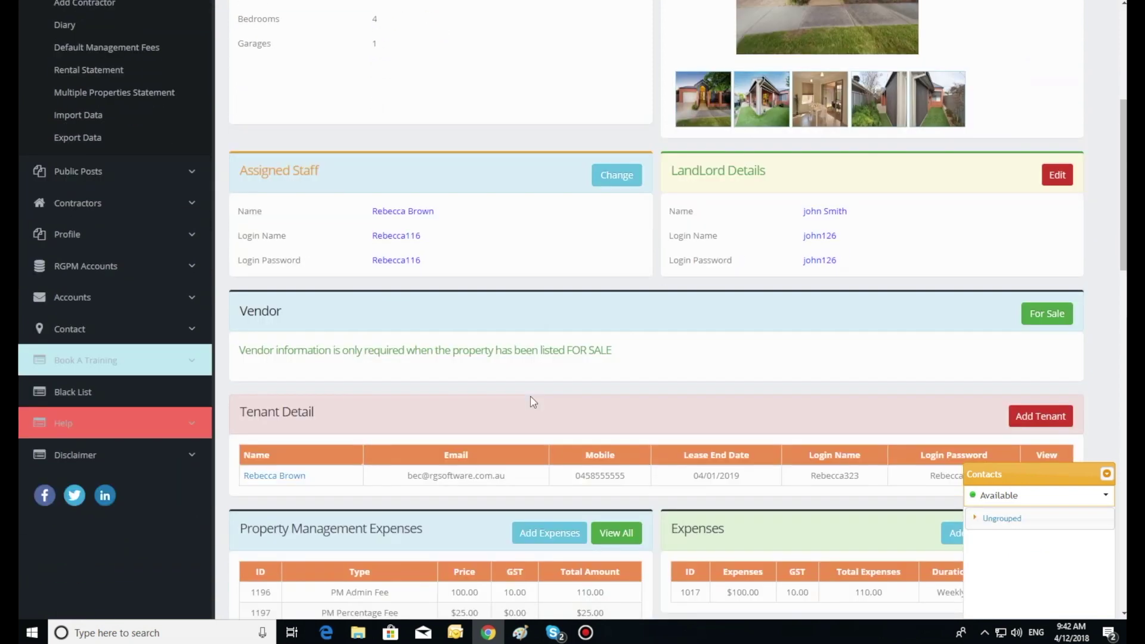
{"action": "scroll", "coordinate": [530, 402], "scroll_direction": "down", "scroll_amount": 5}
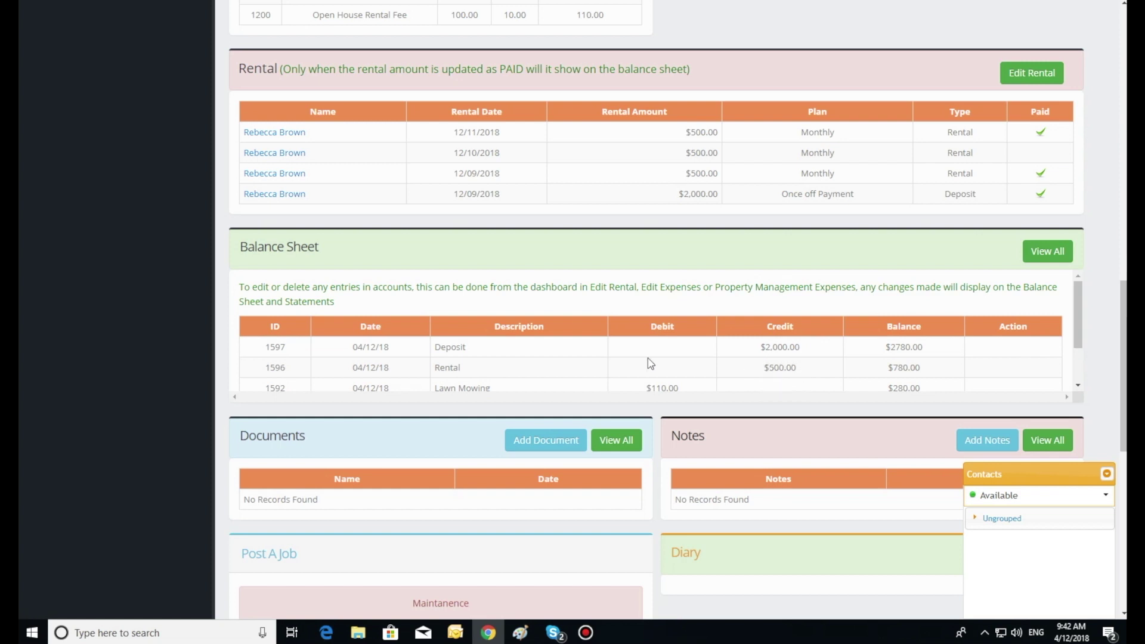
{"action": "scroll", "coordinate": [483, 383], "scroll_direction": "up", "scroll_amount": 10}
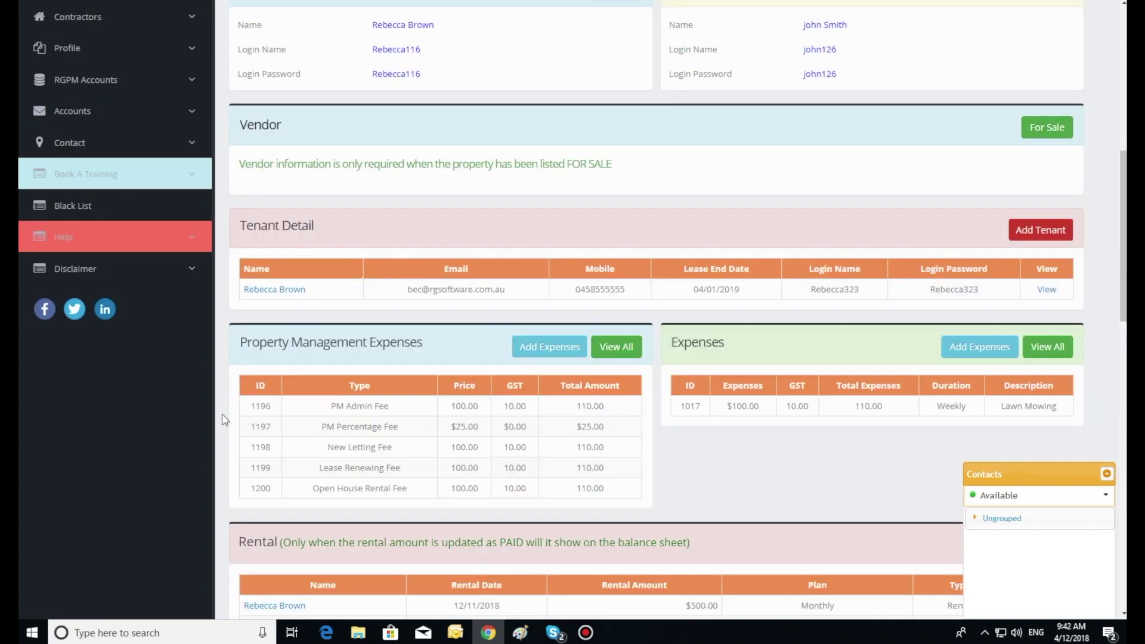
{"action": "scroll", "coordinate": [225, 419], "scroll_direction": "up", "scroll_amount": 3}
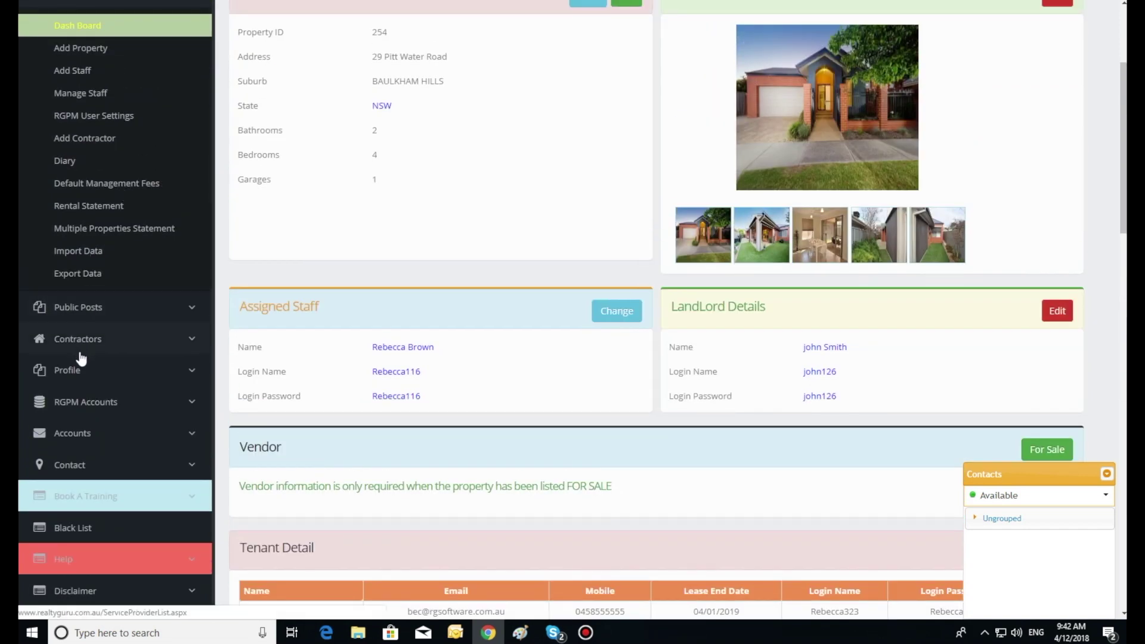
{"action": "left_click", "coordinate": [89, 405]}
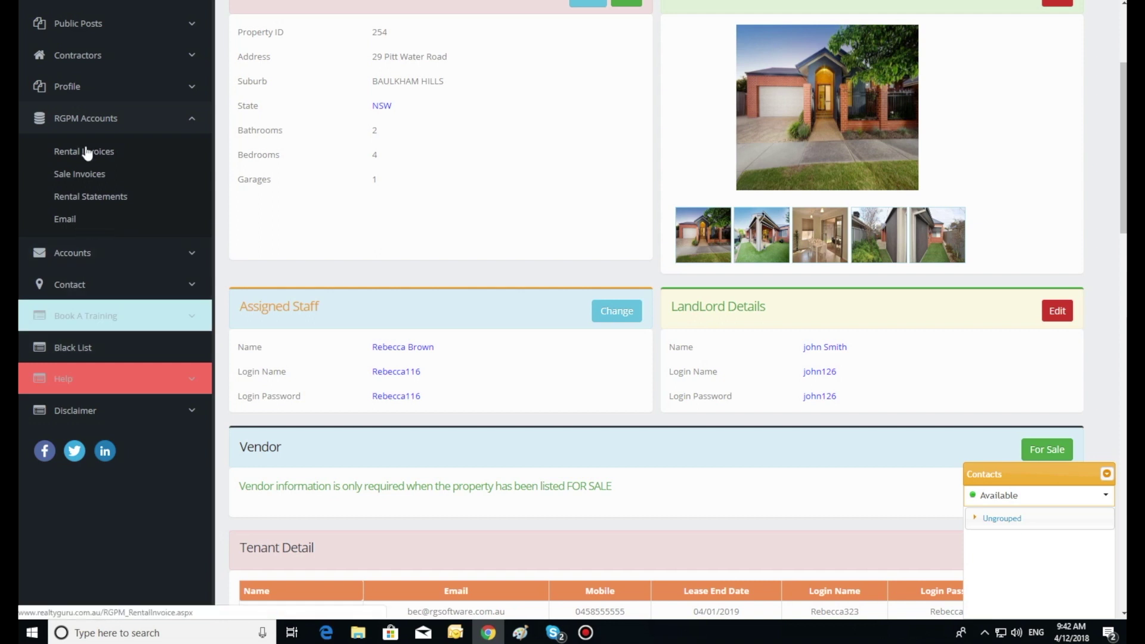
{"action": "left_click", "coordinate": [85, 150]}
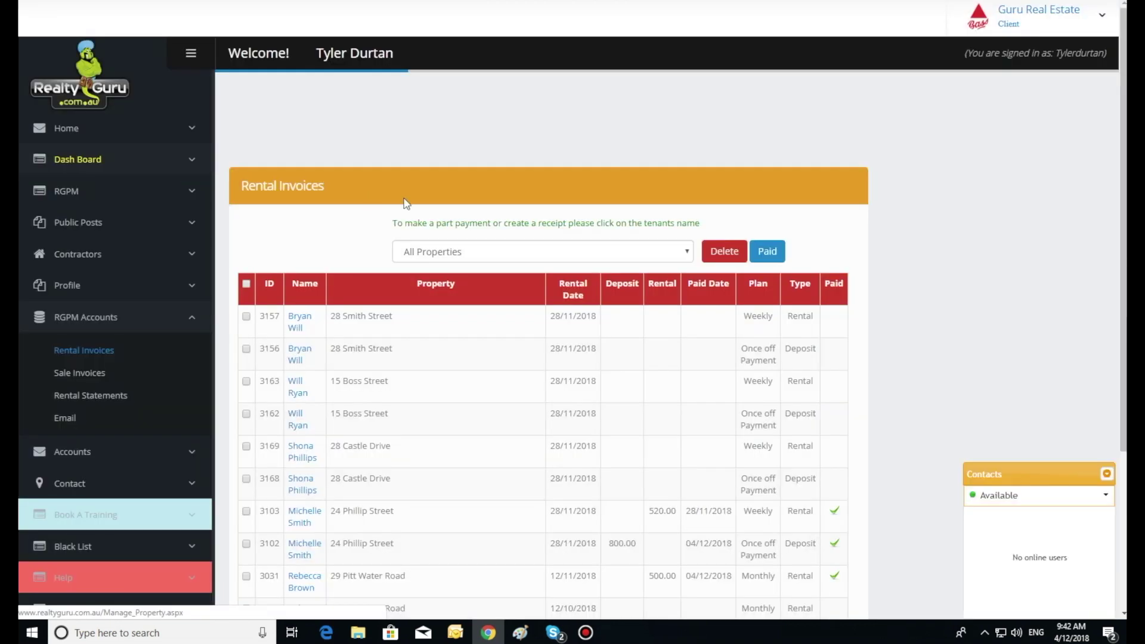
{"action": "left_click", "coordinate": [425, 252]}
{"action": "left_click", "coordinate": [425, 335]}
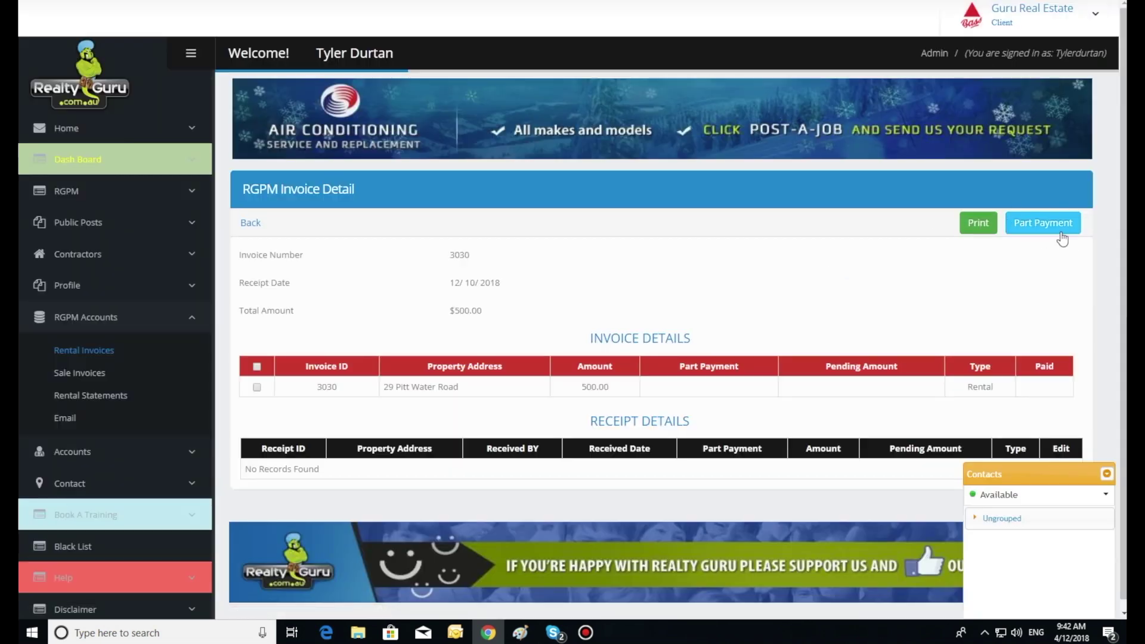
{"action": "left_click", "coordinate": [1034, 224]}
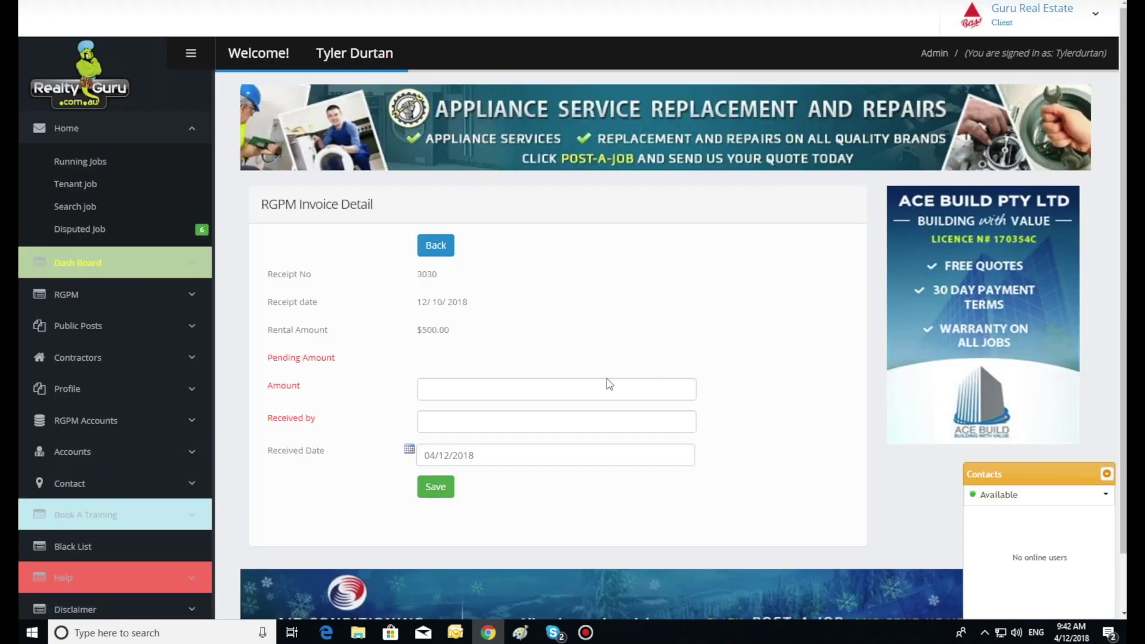
{"action": "left_click", "coordinate": [458, 388]}
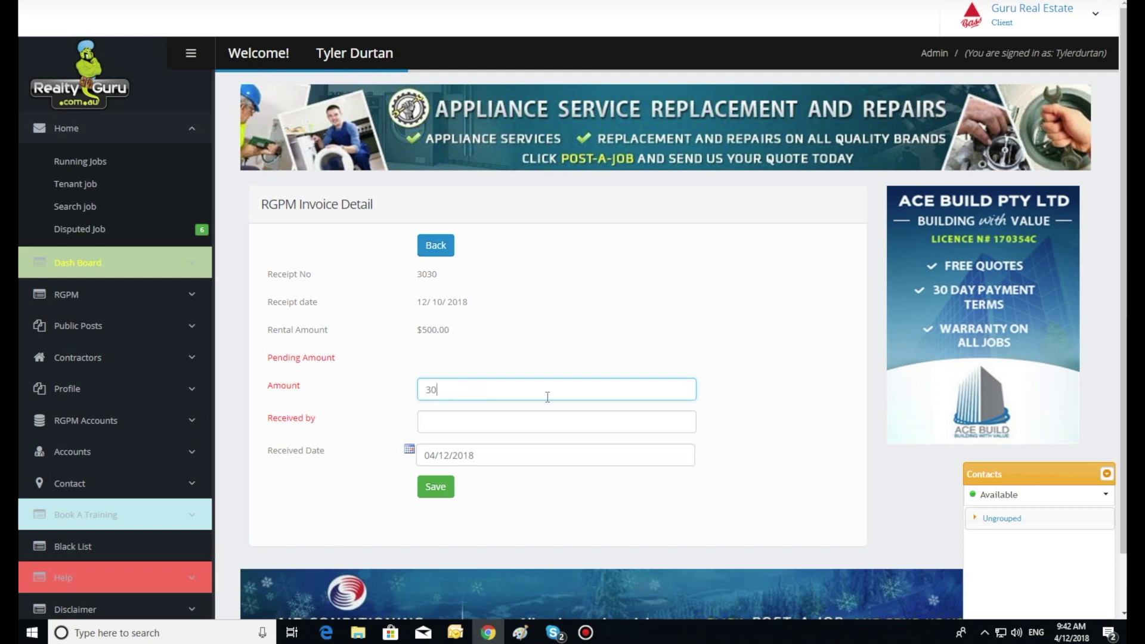
{"action": "left_click", "coordinate": [483, 422]}
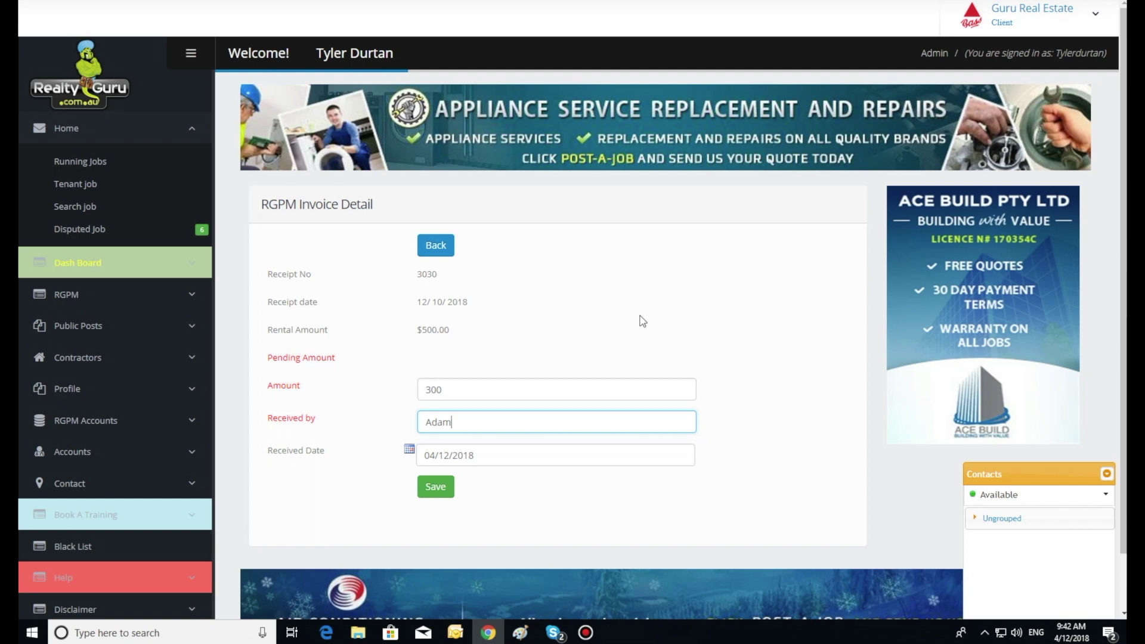
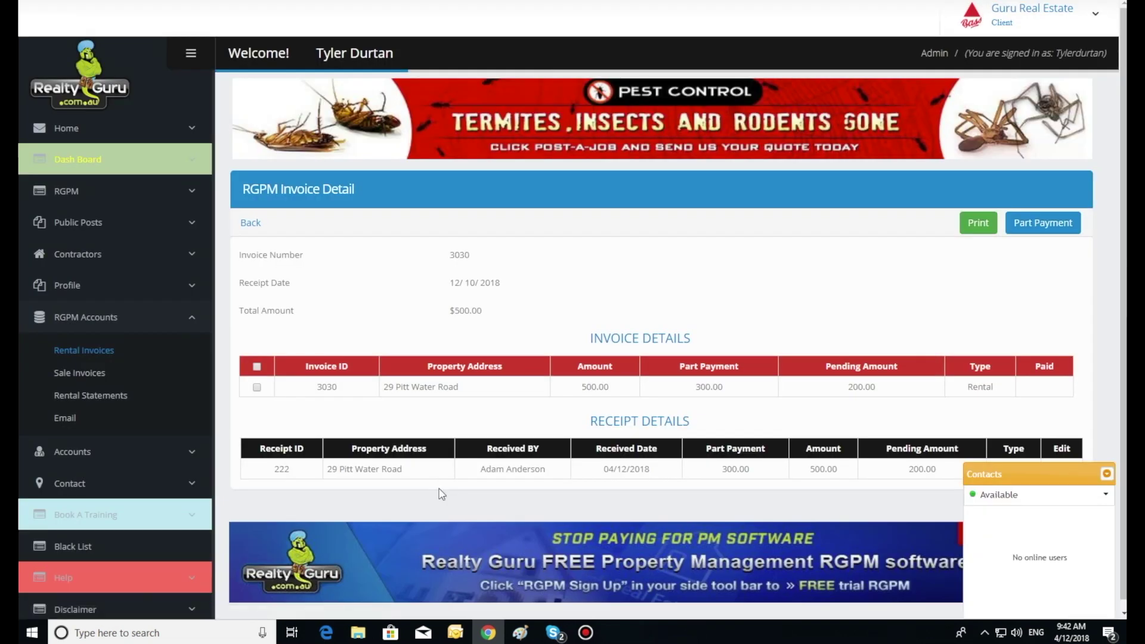
{"action": "left_click", "coordinate": [82, 157]}
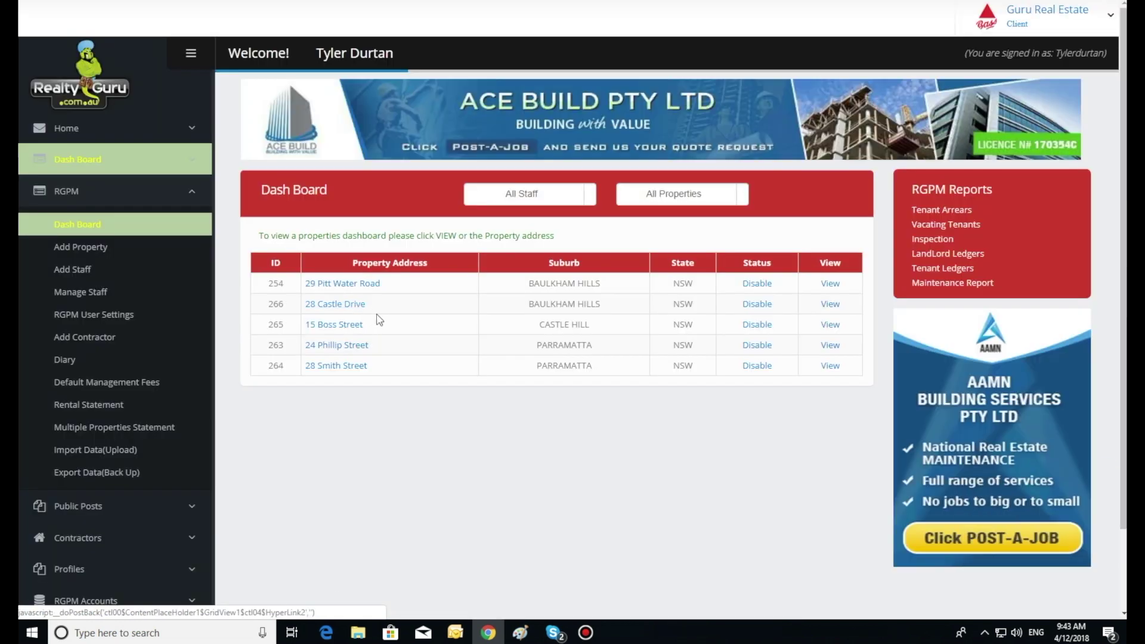
{"action": "left_click", "coordinate": [343, 283]}
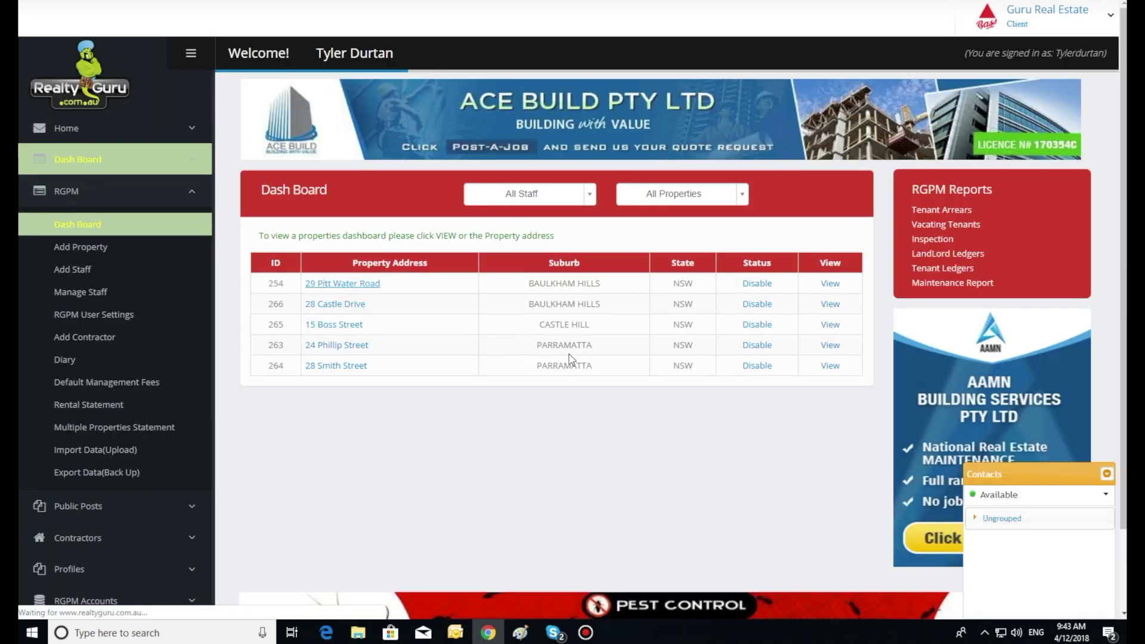
{"action": "scroll", "coordinate": [602, 373], "scroll_direction": "down", "scroll_amount": 3}
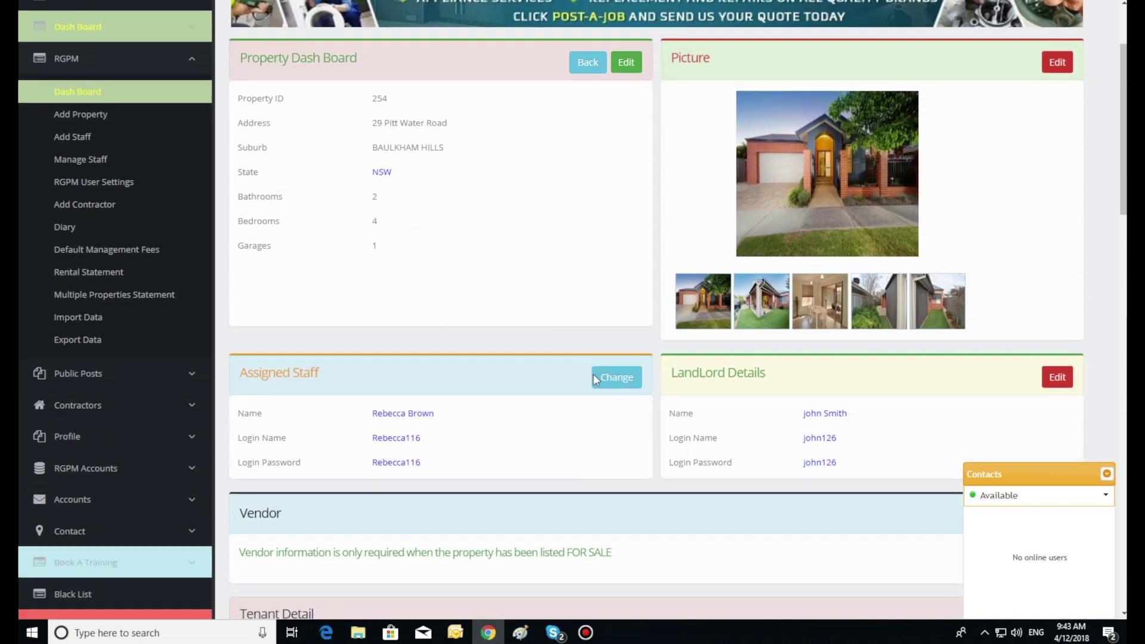
{"action": "scroll", "coordinate": [592, 373], "scroll_direction": "down", "scroll_amount": 15}
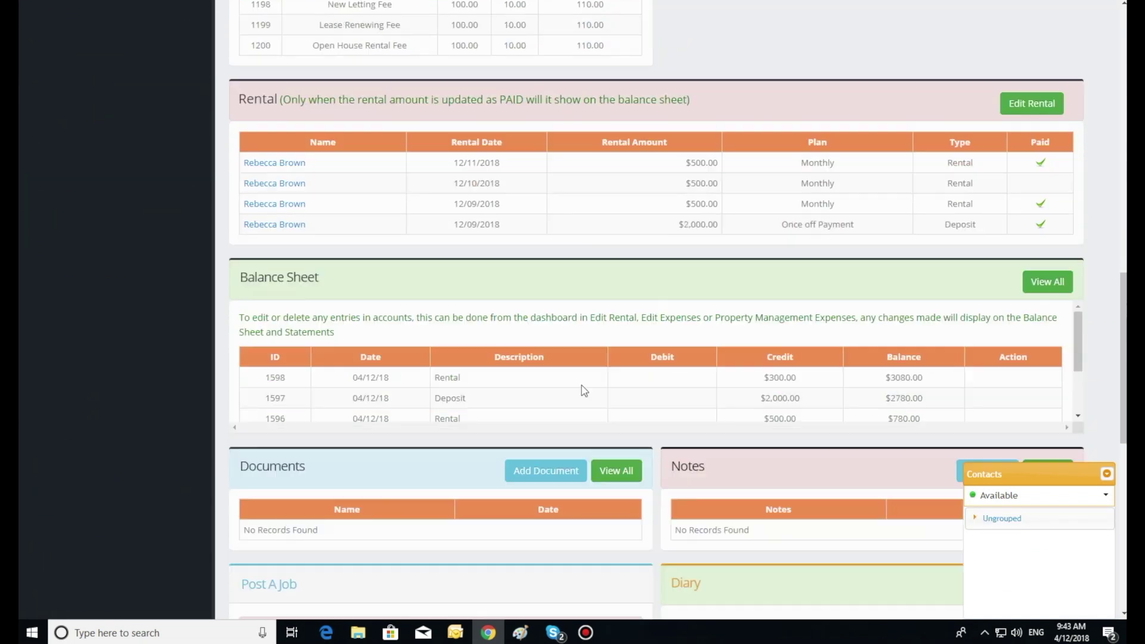
{"action": "scroll", "coordinate": [581, 388], "scroll_direction": "down", "scroll_amount": 3}
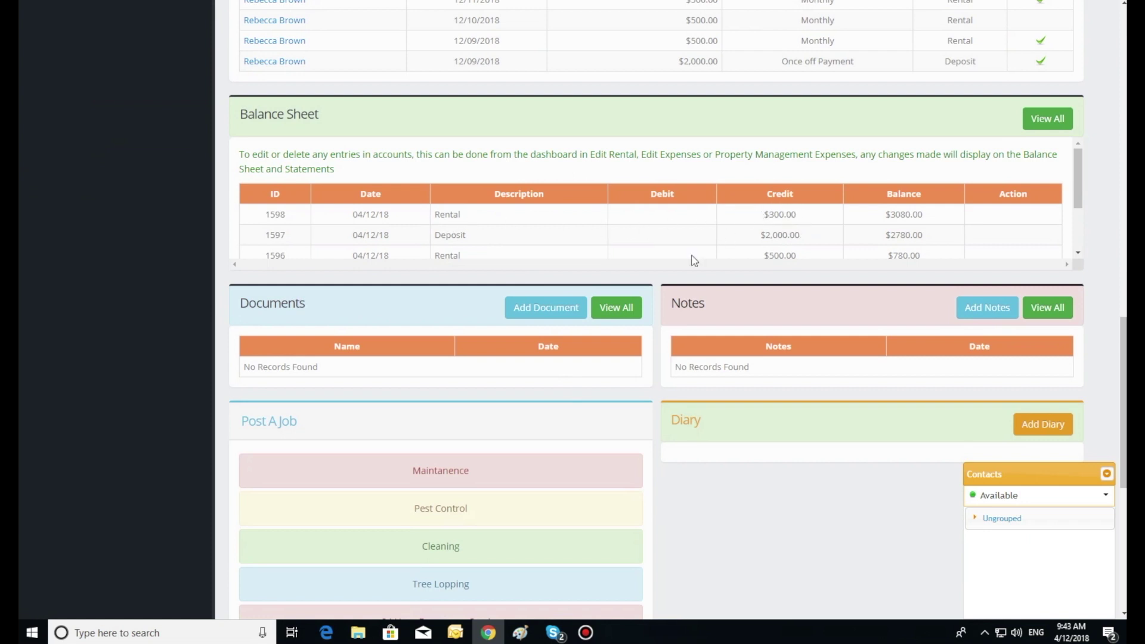
{"action": "scroll", "coordinate": [672, 285], "scroll_direction": "down", "scroll_amount": 1}
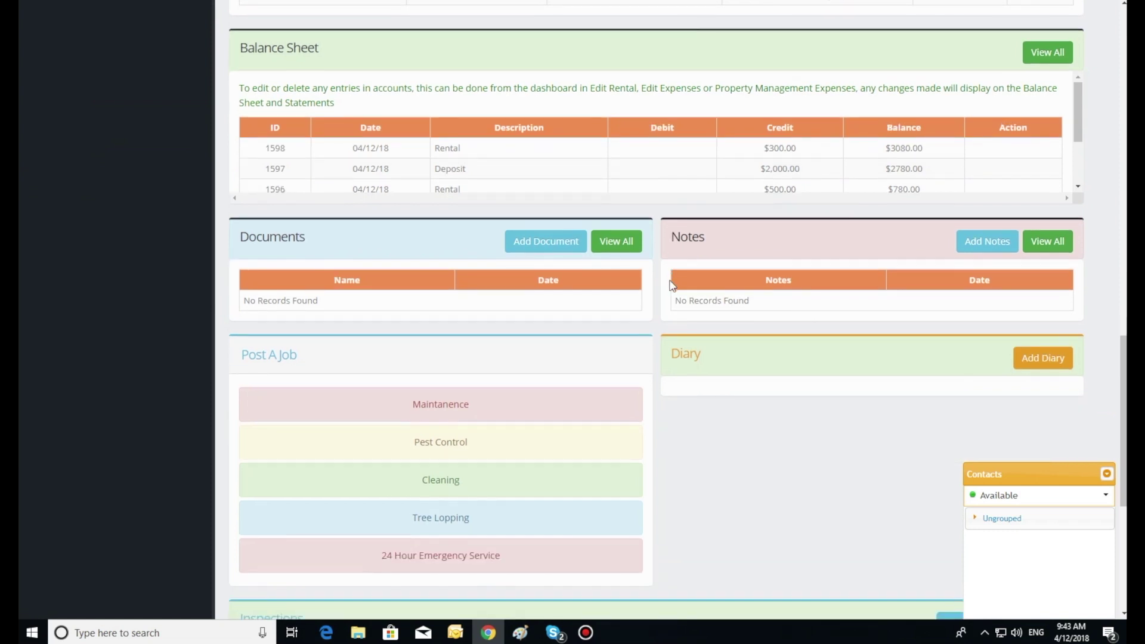
{"action": "left_click", "coordinate": [1080, 107]}
Upload Lease Document.pdf from the Desktop as the property's 'Lease' document.
{"action": "mouse_move", "coordinate": [1081, 109]}
{"action": "left_mouse_down"}
{"action": "mouse_move", "coordinate": [1082, 154]}
{"action": "mouse_move", "coordinate": [1076, 111]}
{"action": "left_mouse_up"}
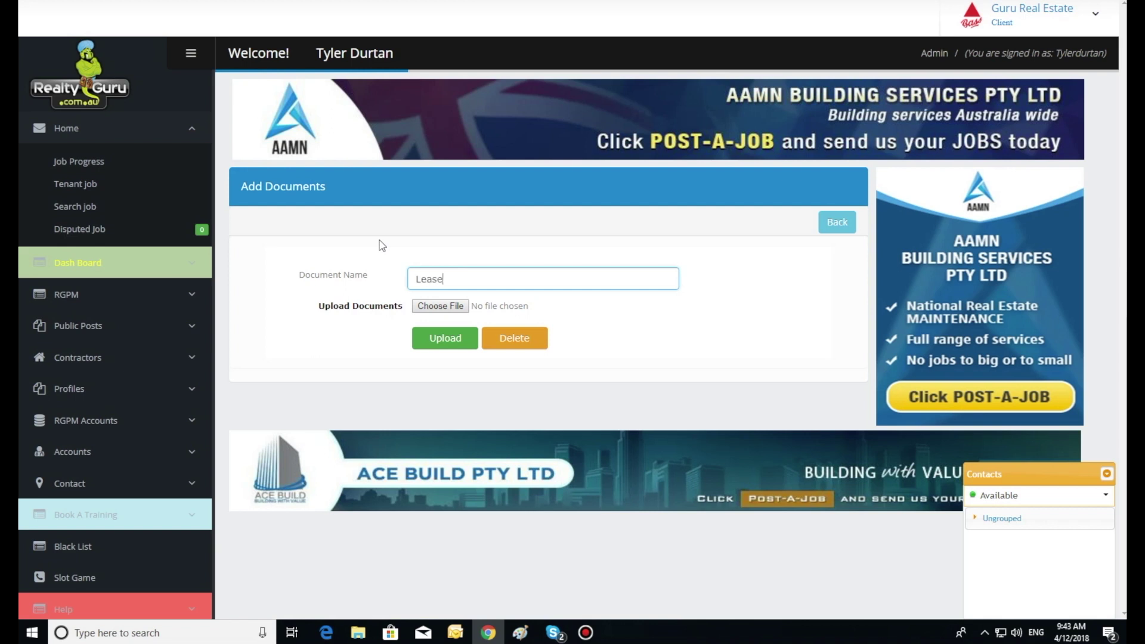
{"action": "left_click", "coordinate": [439, 306]}
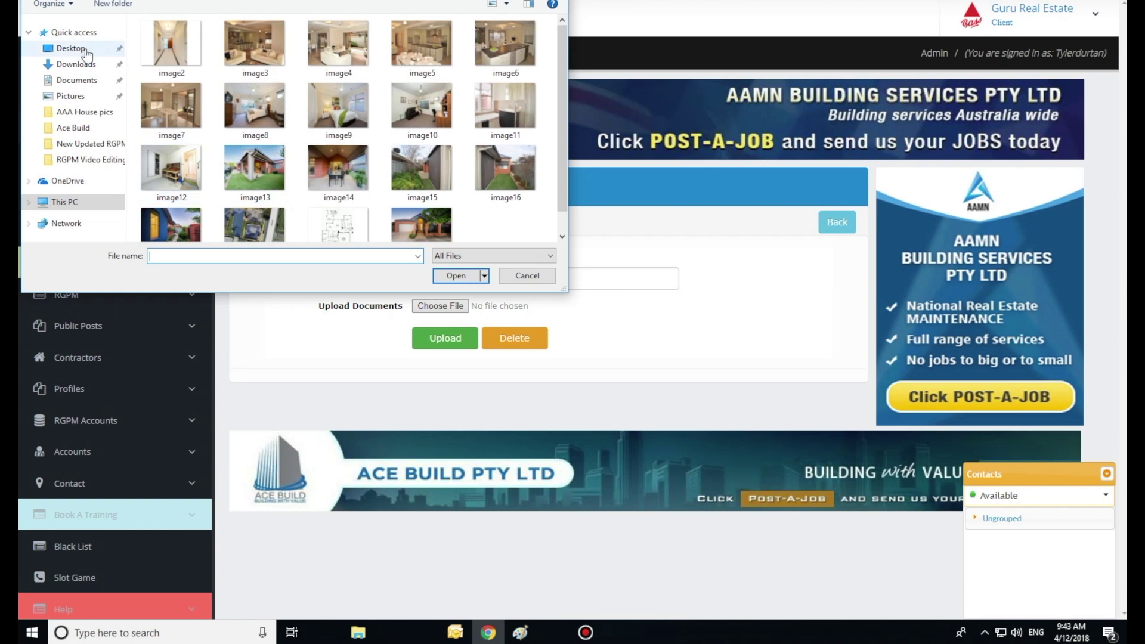
{"action": "left_click", "coordinate": [78, 47]}
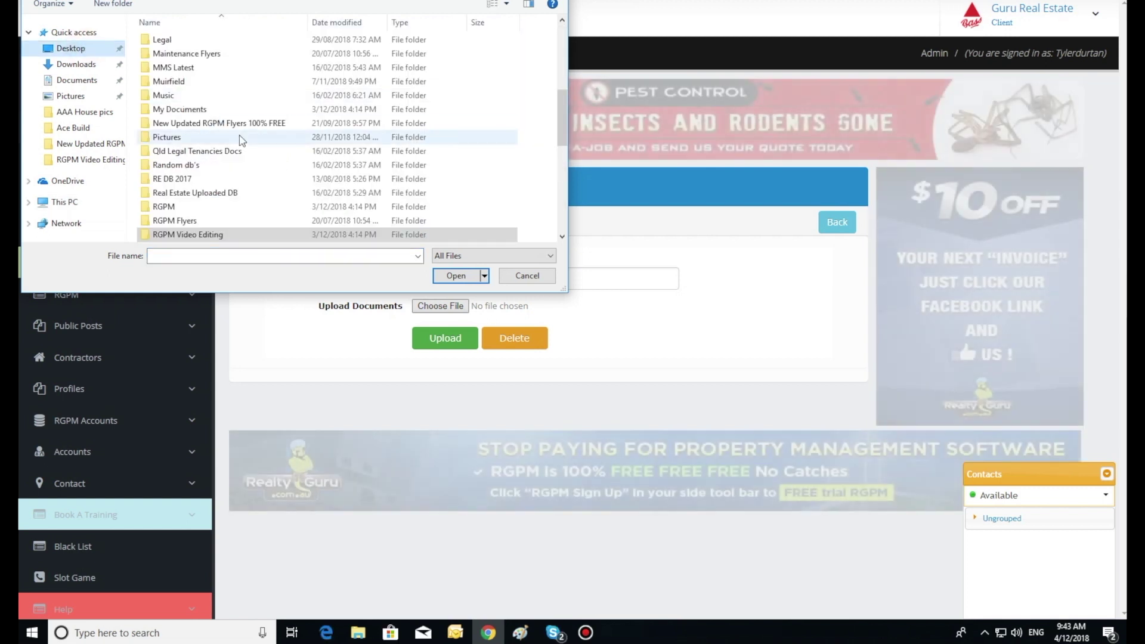
{"action": "scroll", "coordinate": [238, 135], "scroll_direction": "down", "scroll_amount": 8}
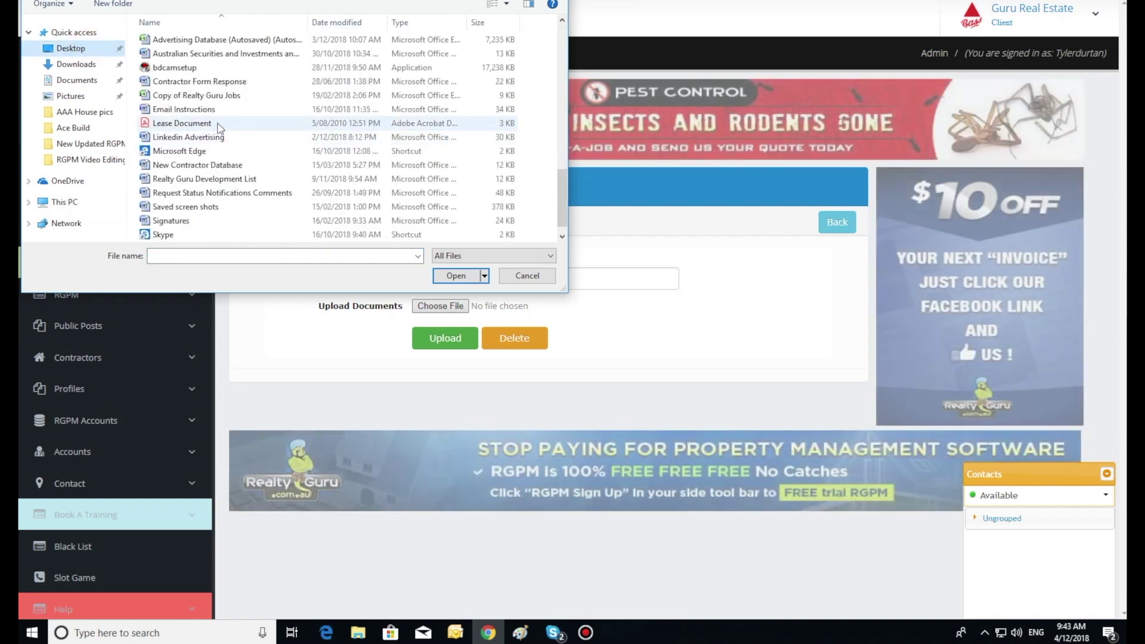
{"action": "double_click", "coordinate": [236, 124]}
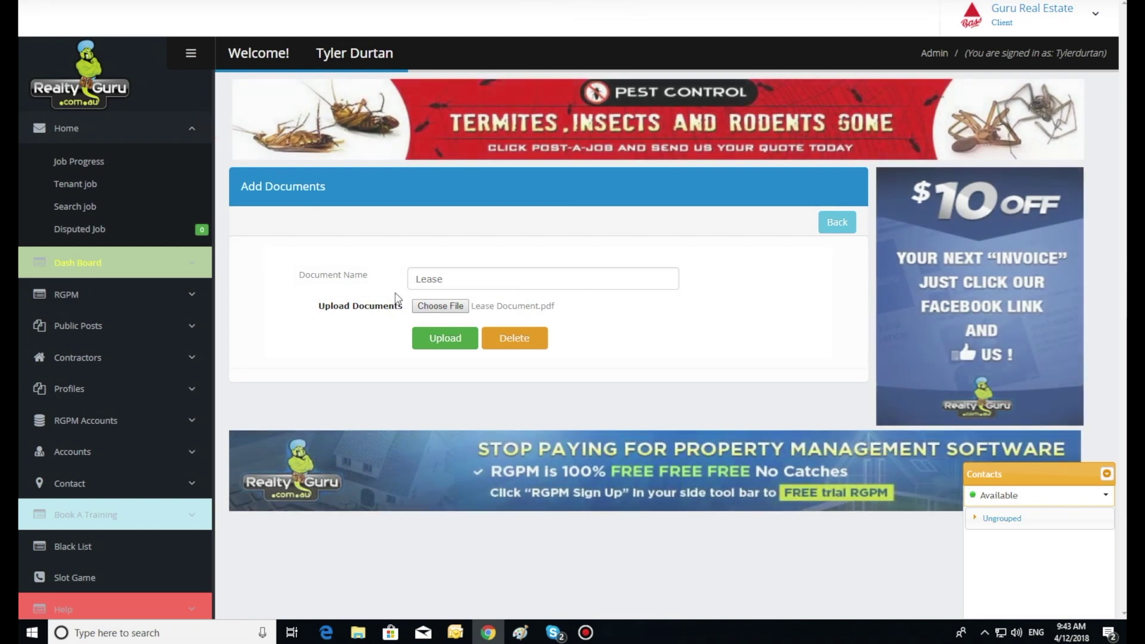
{"action": "left_click", "coordinate": [445, 344]}
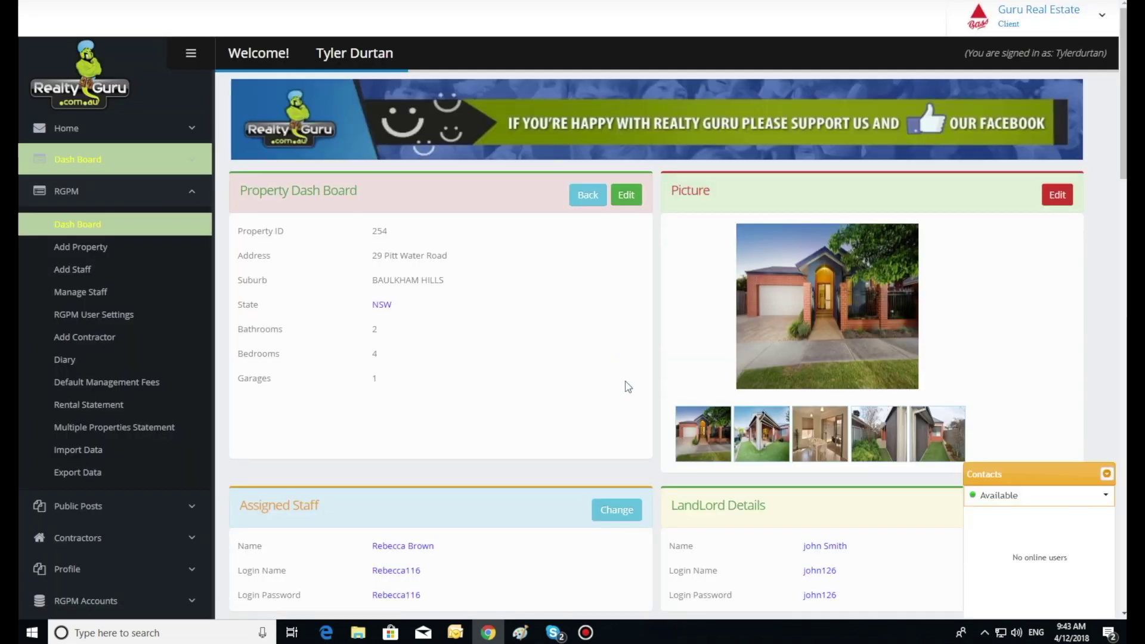
Review all stored documents for the property, then return to its dashboard.
{"action": "scroll", "coordinate": [628, 386], "scroll_direction": "down", "scroll_amount": 12}
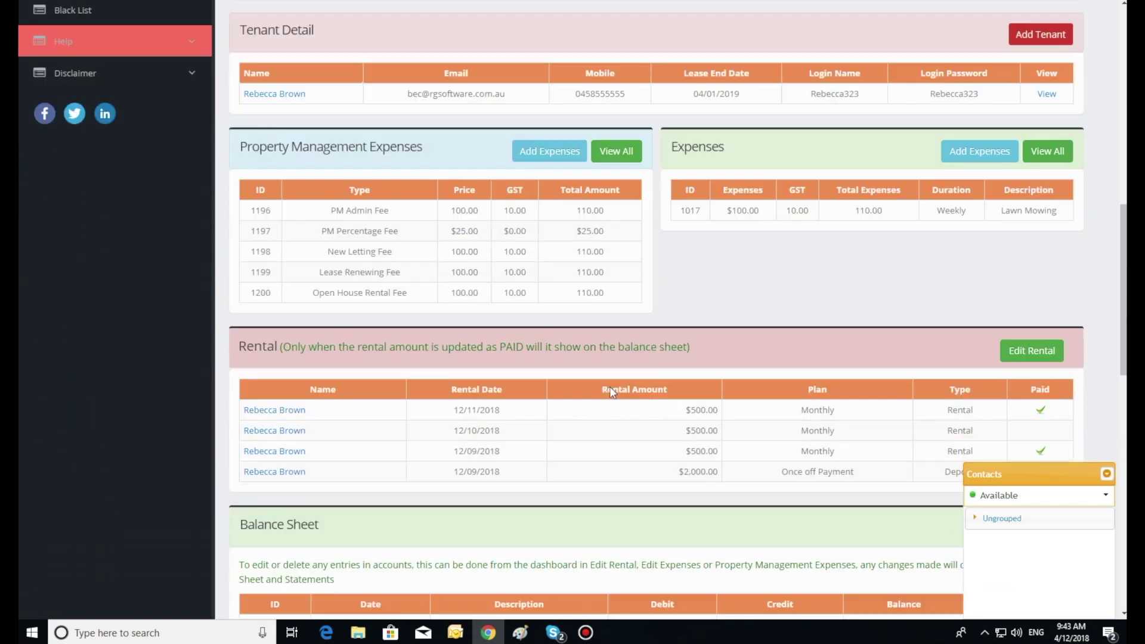
{"action": "scroll", "coordinate": [611, 391], "scroll_direction": "down", "scroll_amount": 7}
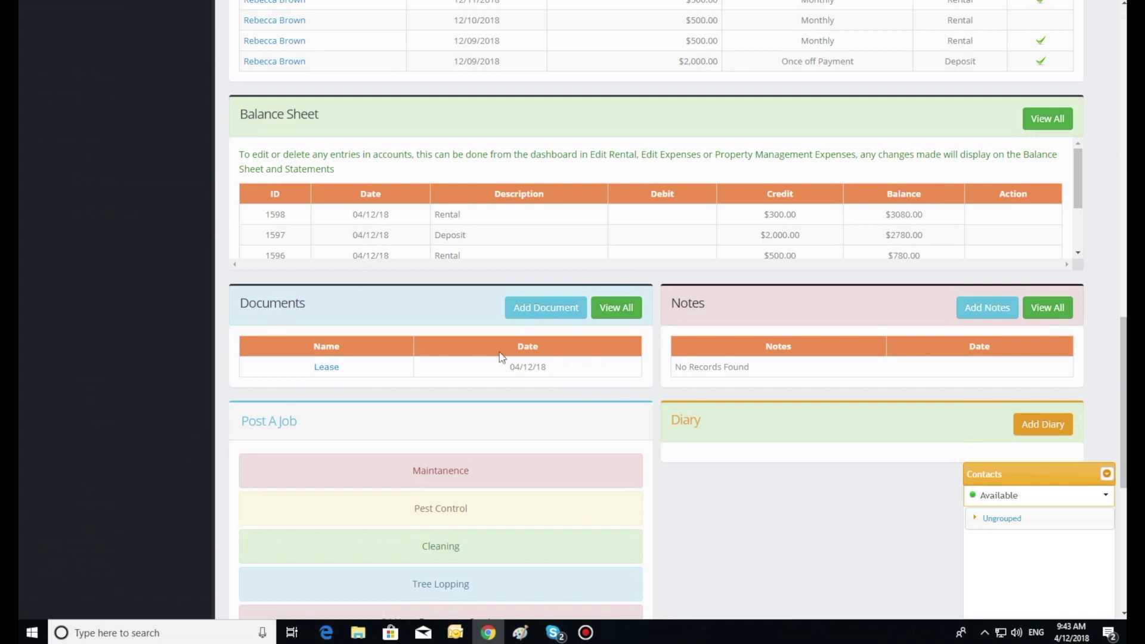
{"action": "left_click", "coordinate": [625, 310]}
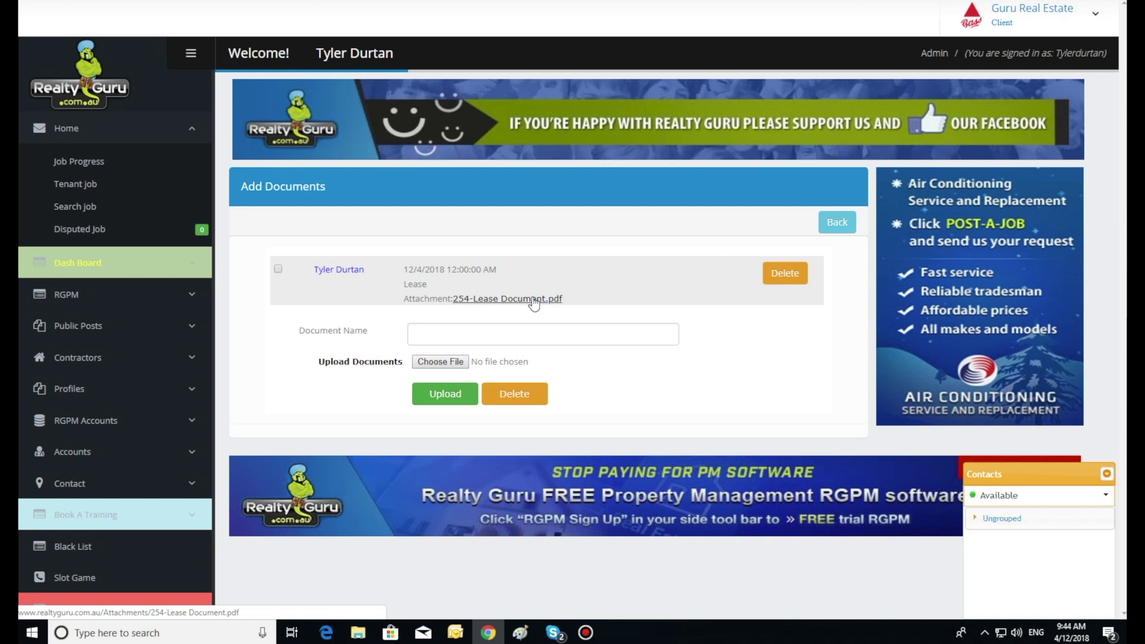
{"action": "left_click", "coordinate": [835, 223]}
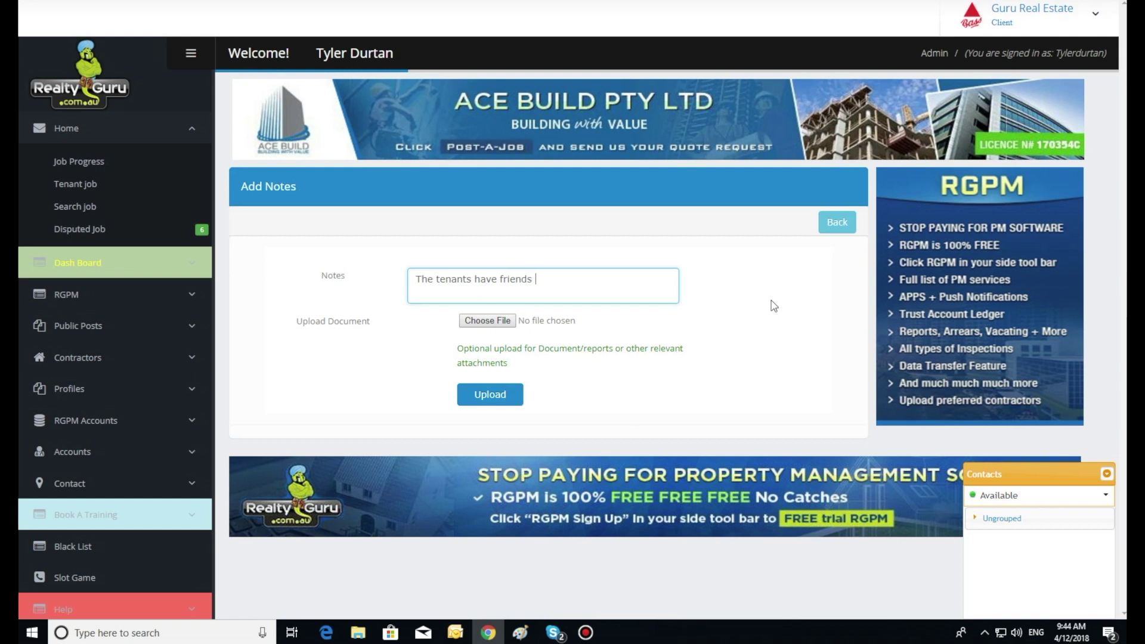
Save the note 'The tenants have friends staying for 3 months' and return to the property dashboard.
{"action": "type", "text": "ing for"}
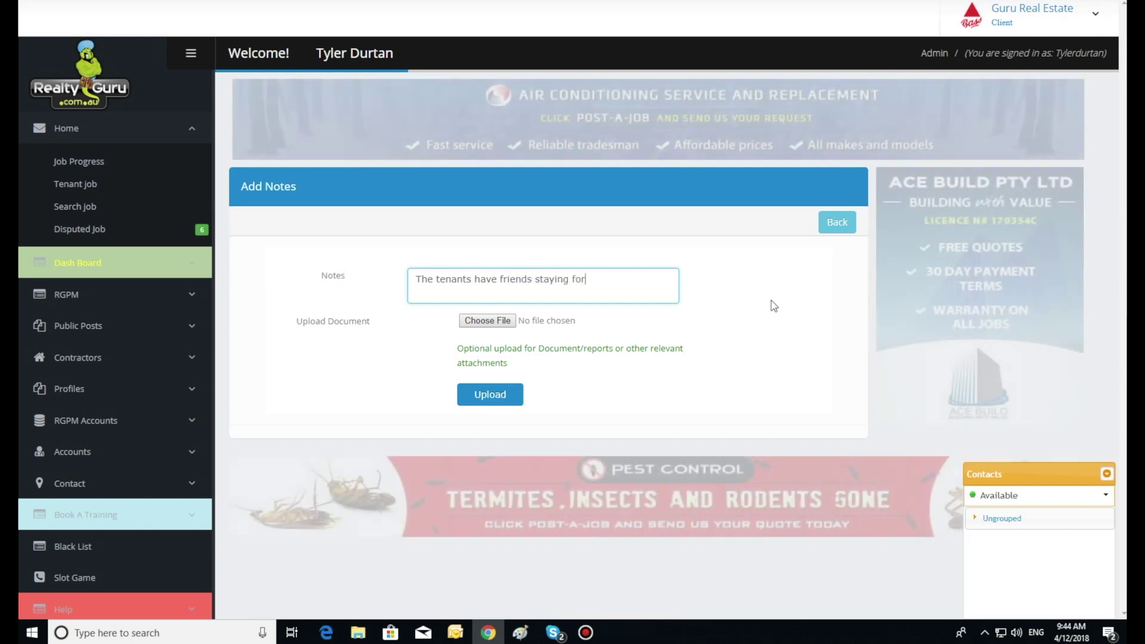
{"action": "type", "text": " 3 months"}
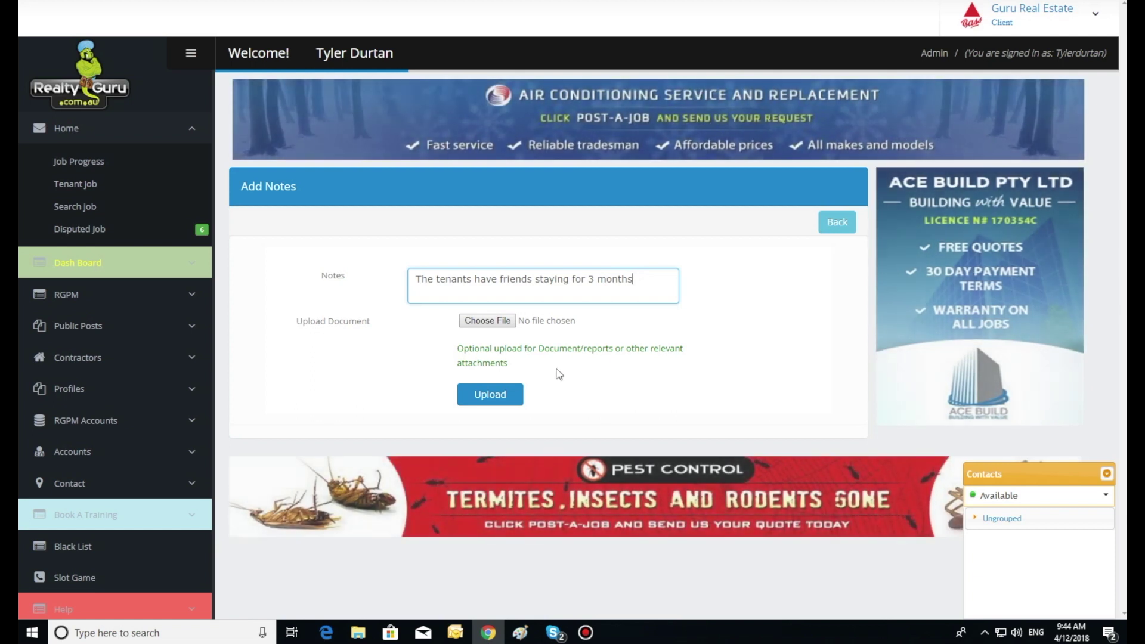
{"action": "left_click", "coordinate": [494, 398]}
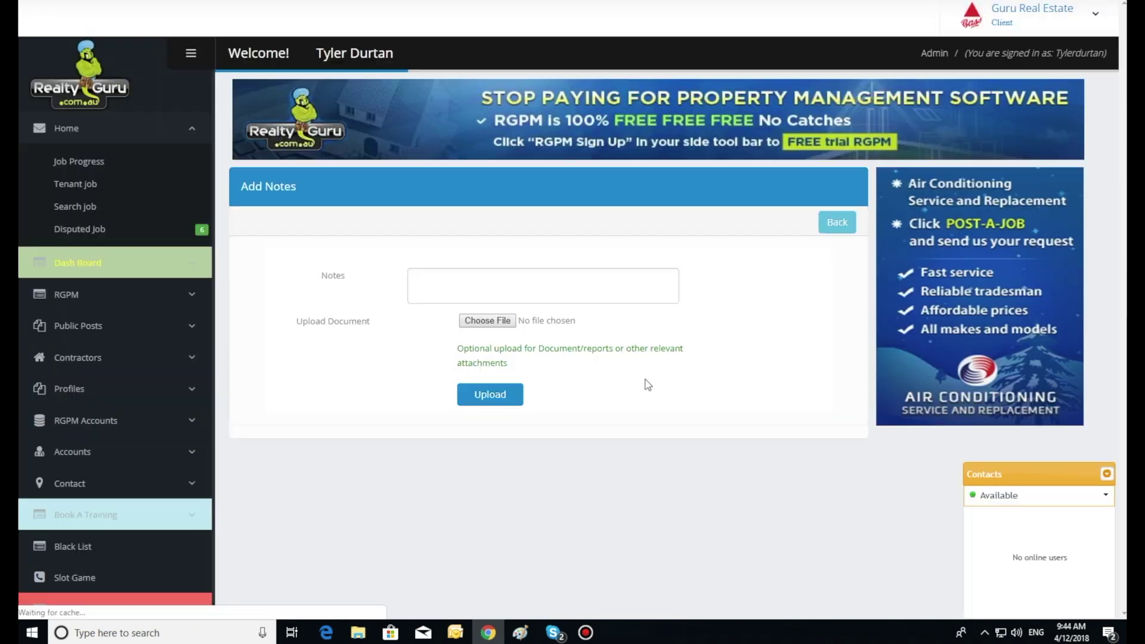
{"action": "left_click", "coordinate": [838, 223]}
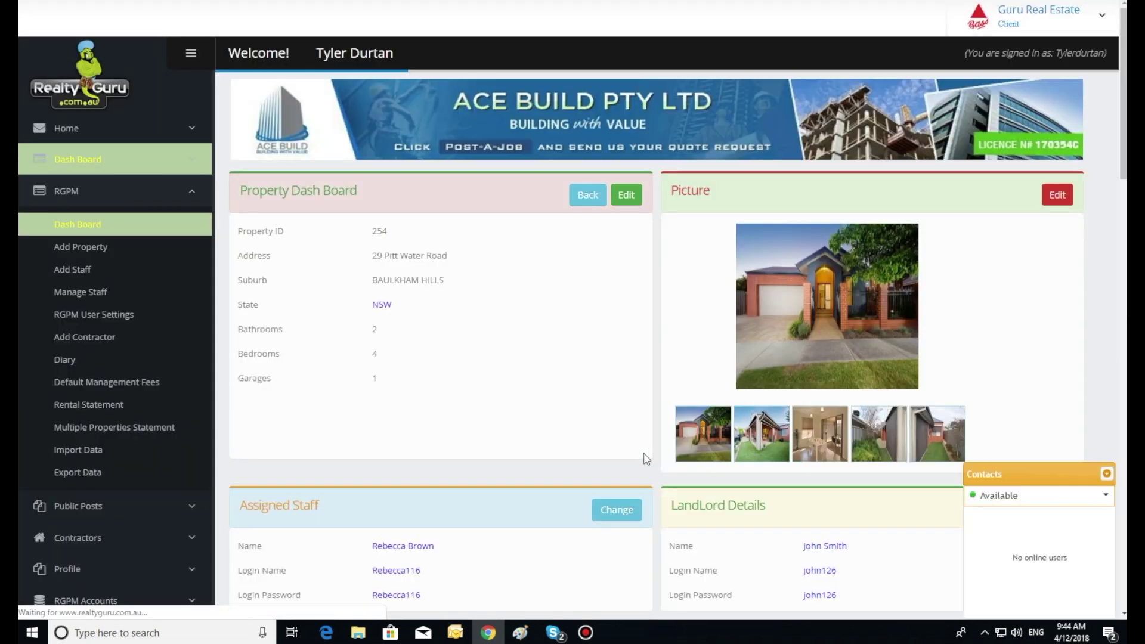
{"action": "scroll", "coordinate": [645, 459], "scroll_direction": "down", "scroll_amount": 3}
{"action": "scroll", "coordinate": [645, 459], "scroll_direction": "down", "scroll_amount": 12}
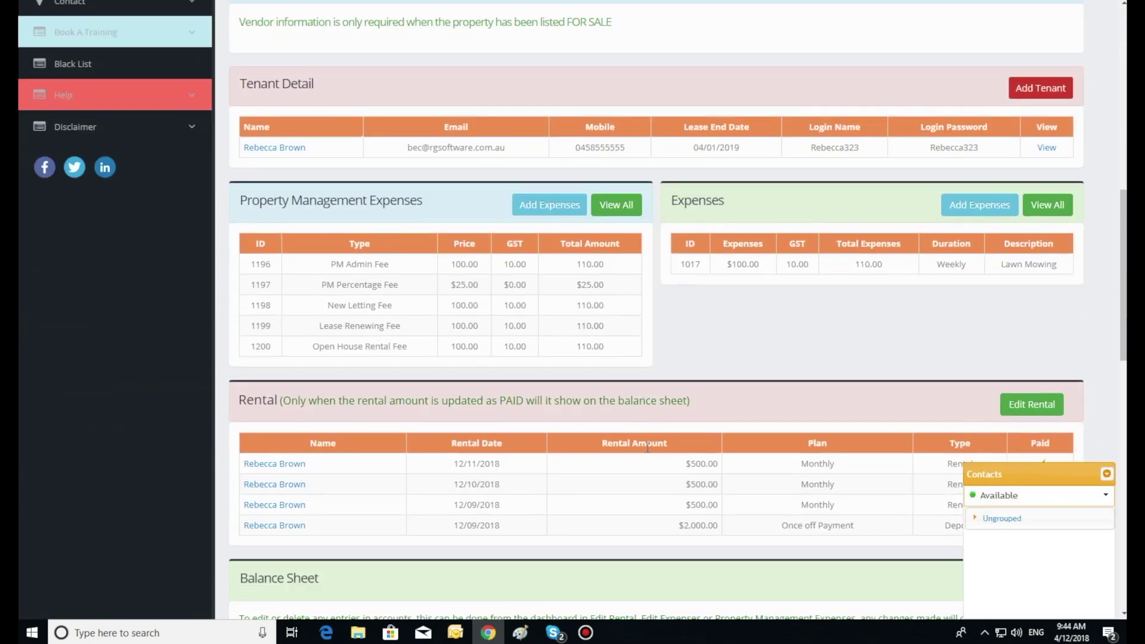
{"action": "scroll", "coordinate": [647, 448], "scroll_direction": "down", "scroll_amount": 4}
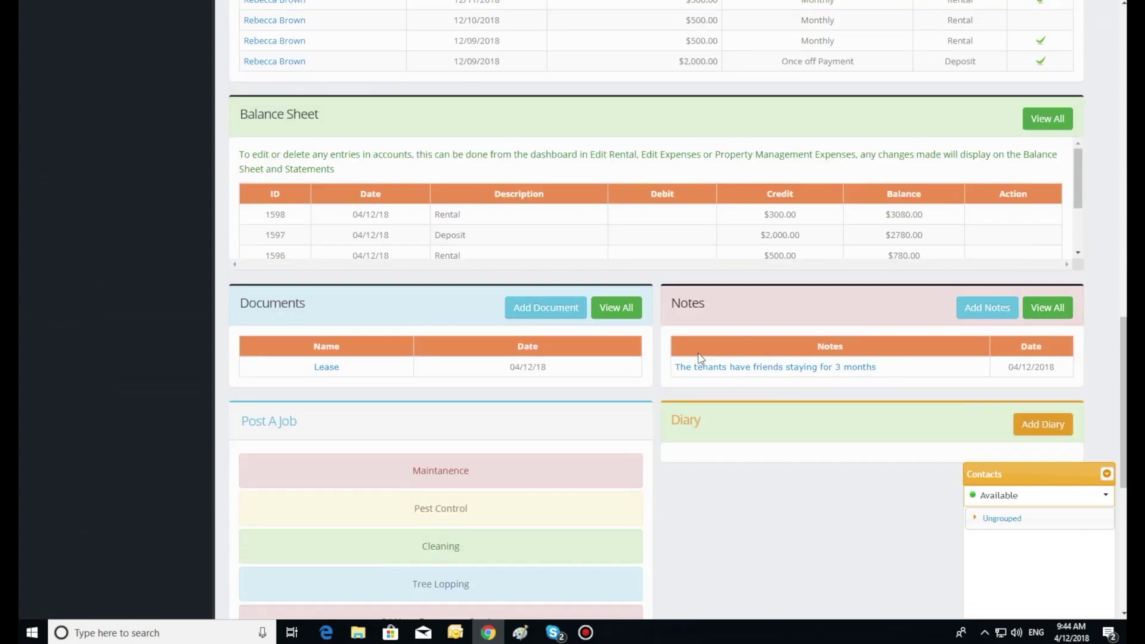
{"action": "scroll", "coordinate": [727, 392], "scroll_direction": "down", "scroll_amount": 4}
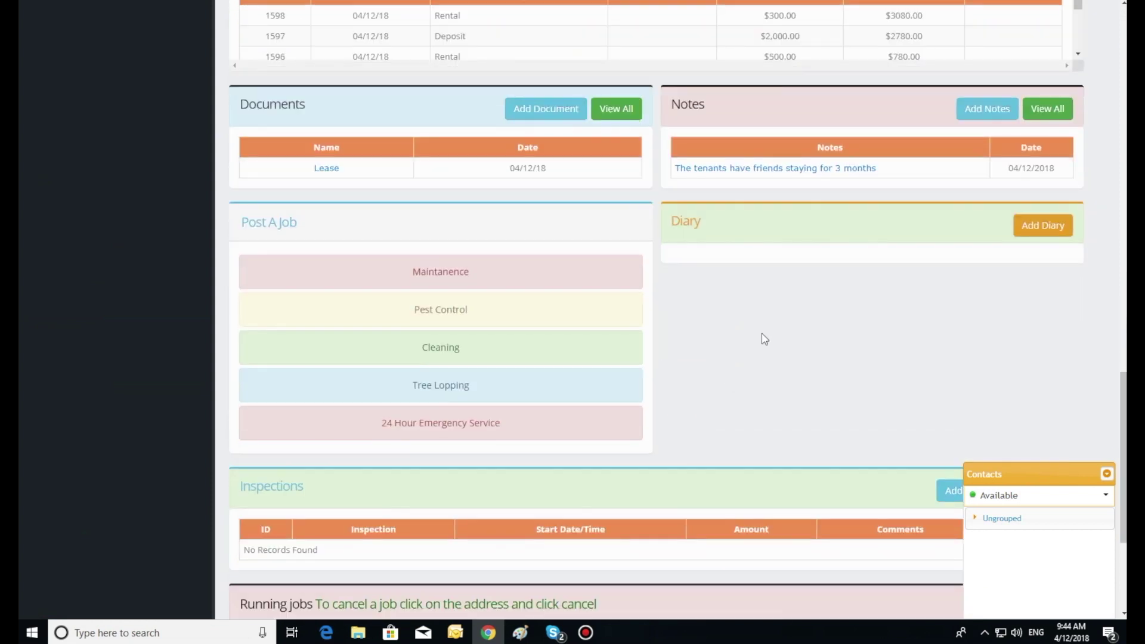
{"action": "scroll", "coordinate": [766, 339], "scroll_direction": "down", "scroll_amount": 3}
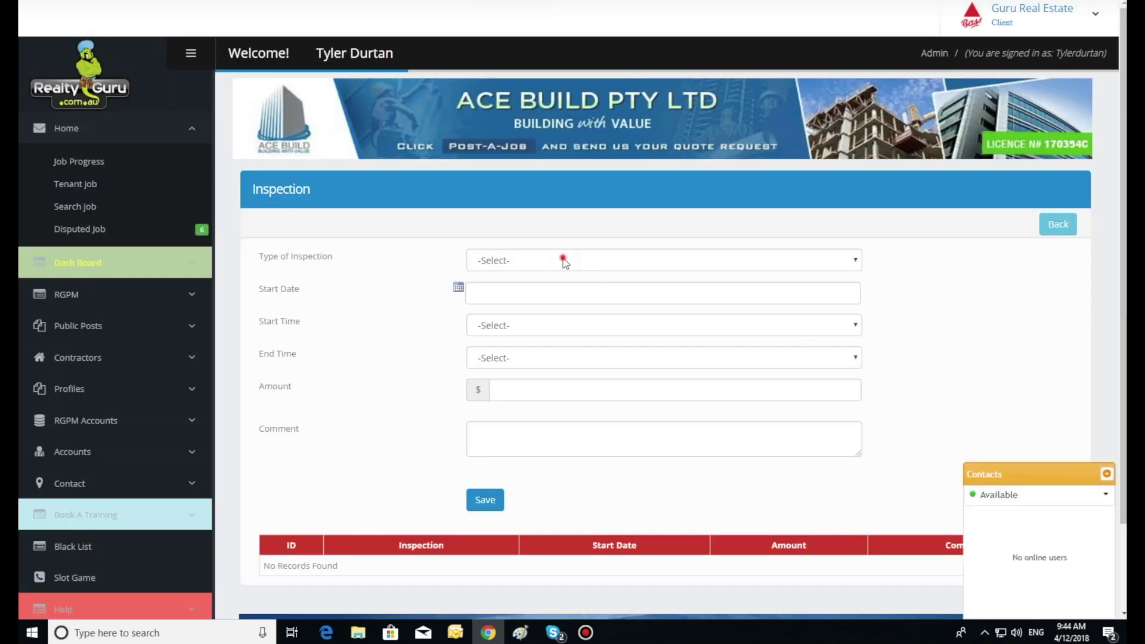
{"action": "left_click", "coordinate": [565, 262]}
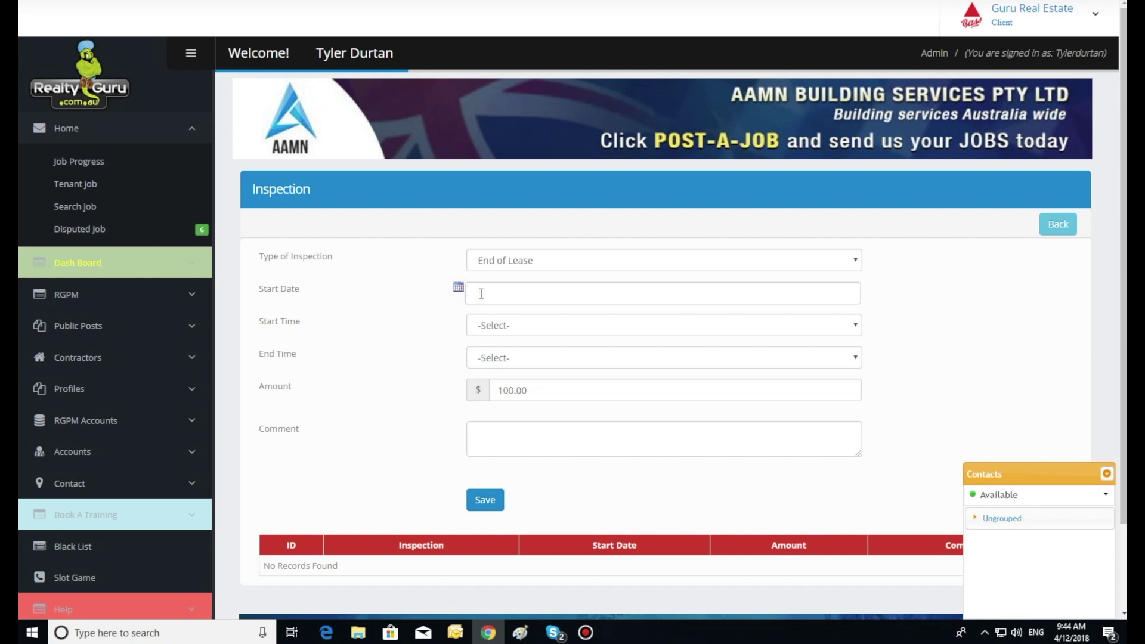
Schedule the inspection for 04/12/2018, 12:00–12:30, with comment 'The property is very dirty'.
{"action": "left_click", "coordinate": [480, 294]}
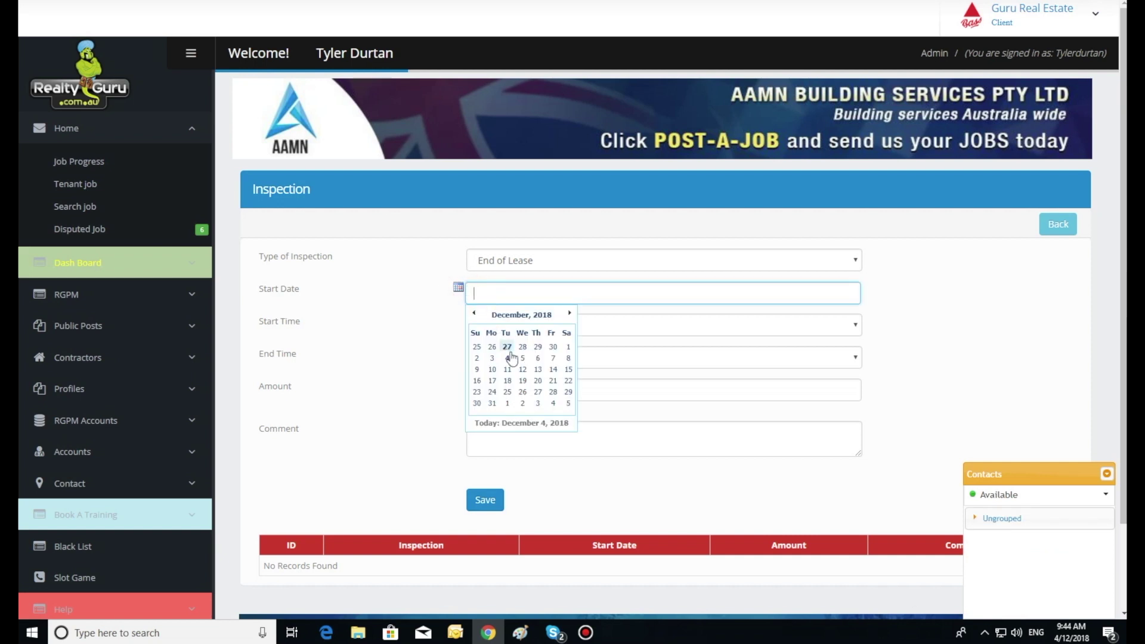
{"action": "left_click", "coordinate": [508, 359]}
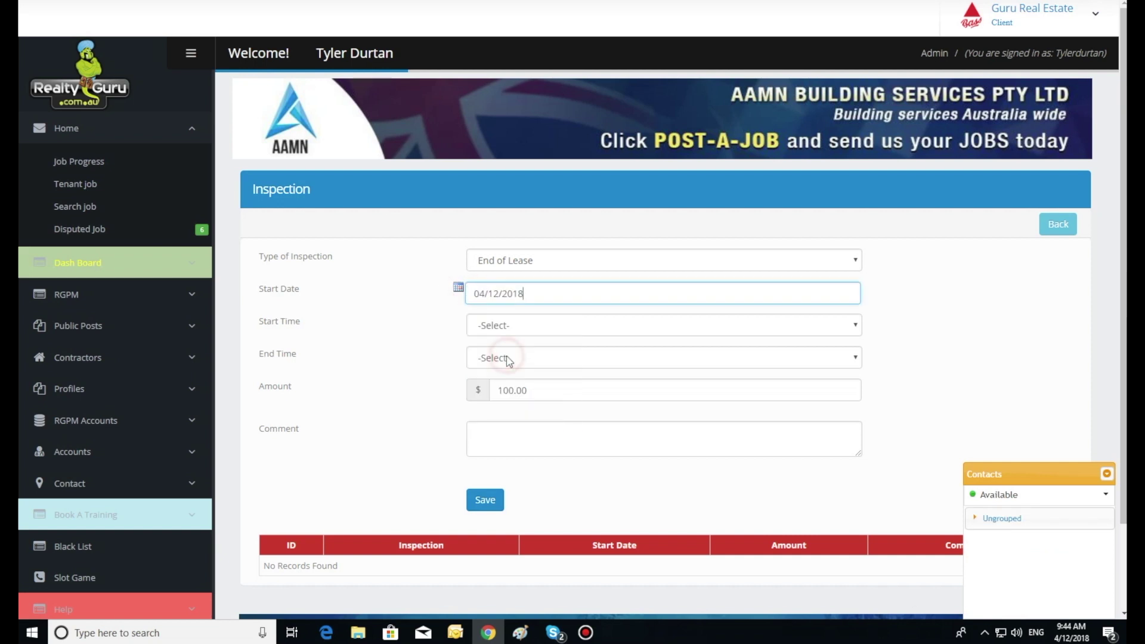
{"action": "left_click", "coordinate": [509, 327]}
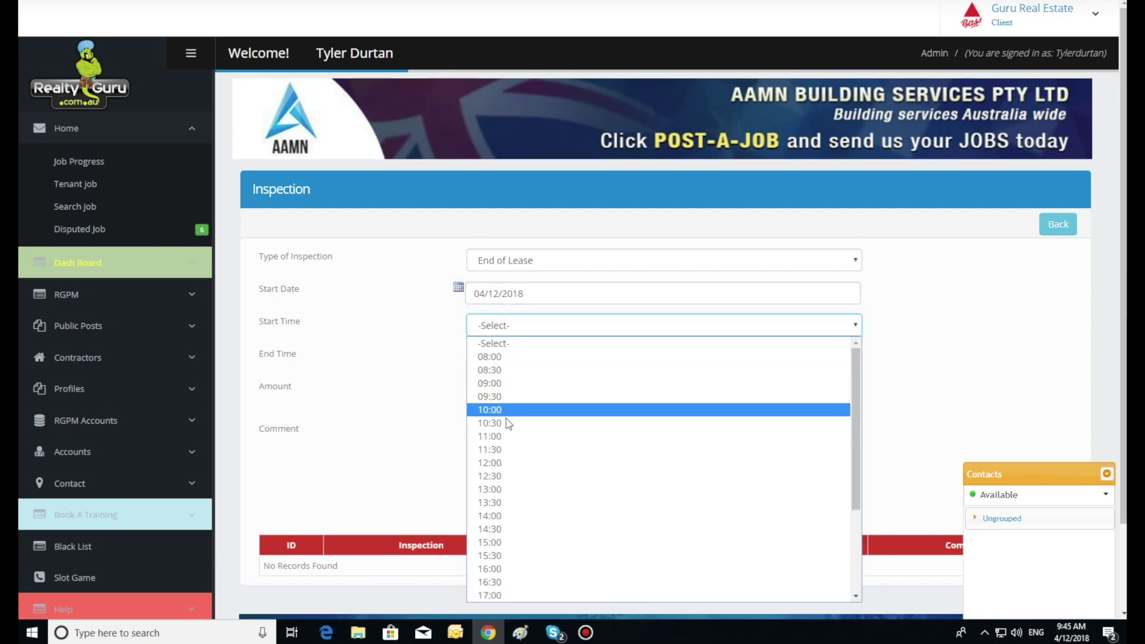
{"action": "left_click", "coordinate": [504, 463]}
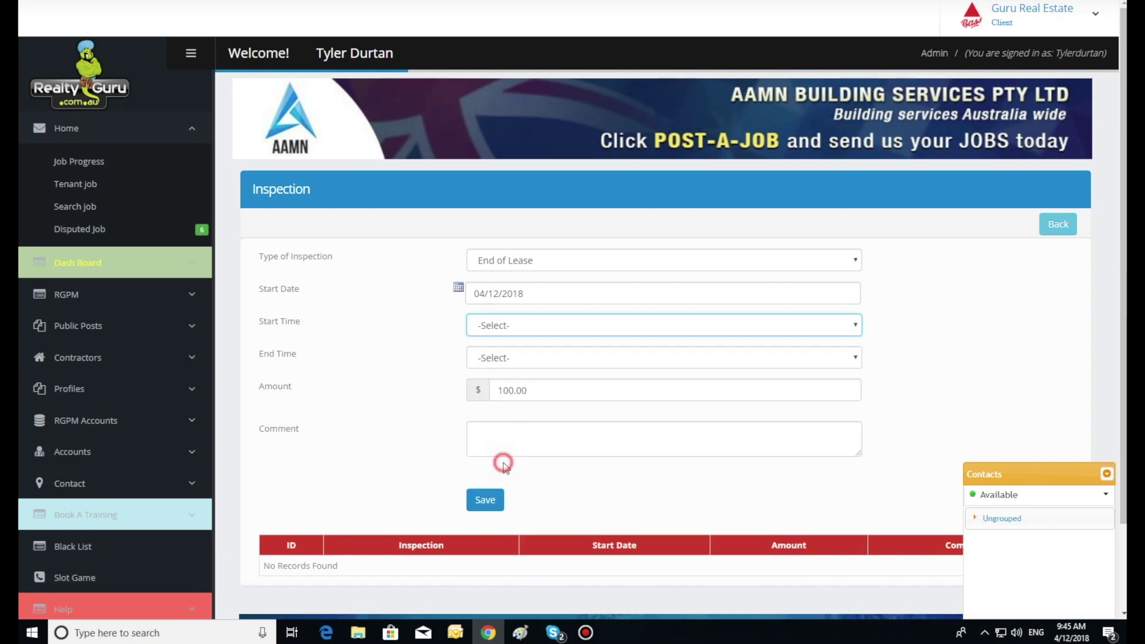
{"action": "left_click", "coordinate": [518, 361]}
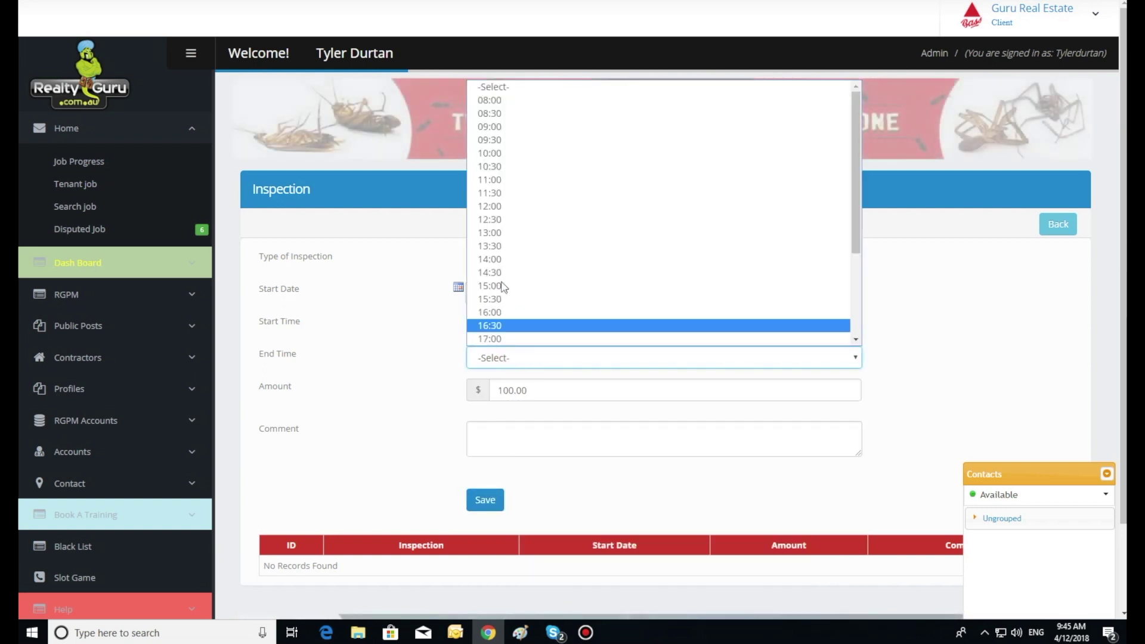
{"action": "left_click", "coordinate": [504, 222]}
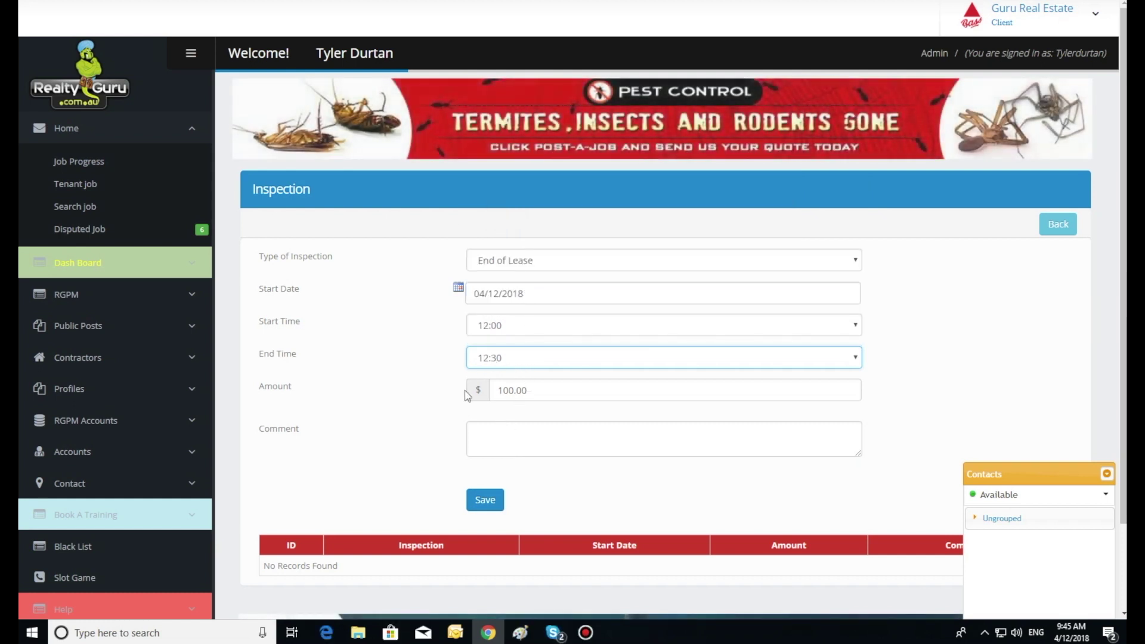
{"action": "left_click", "coordinate": [484, 435]}
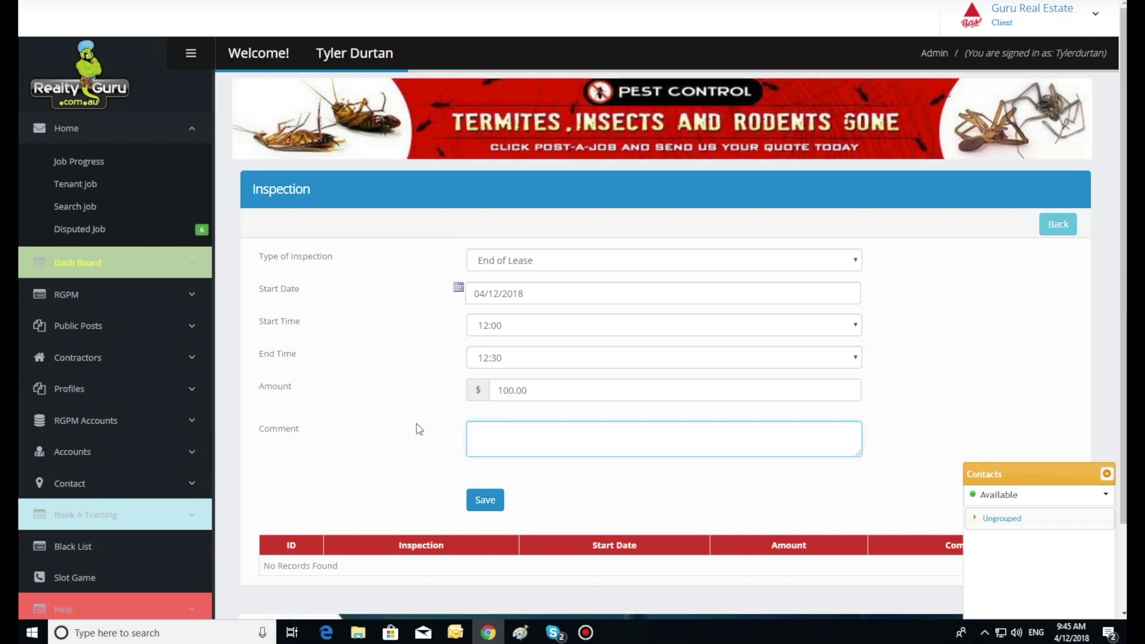
{"action": "type", "text": "The property is "}
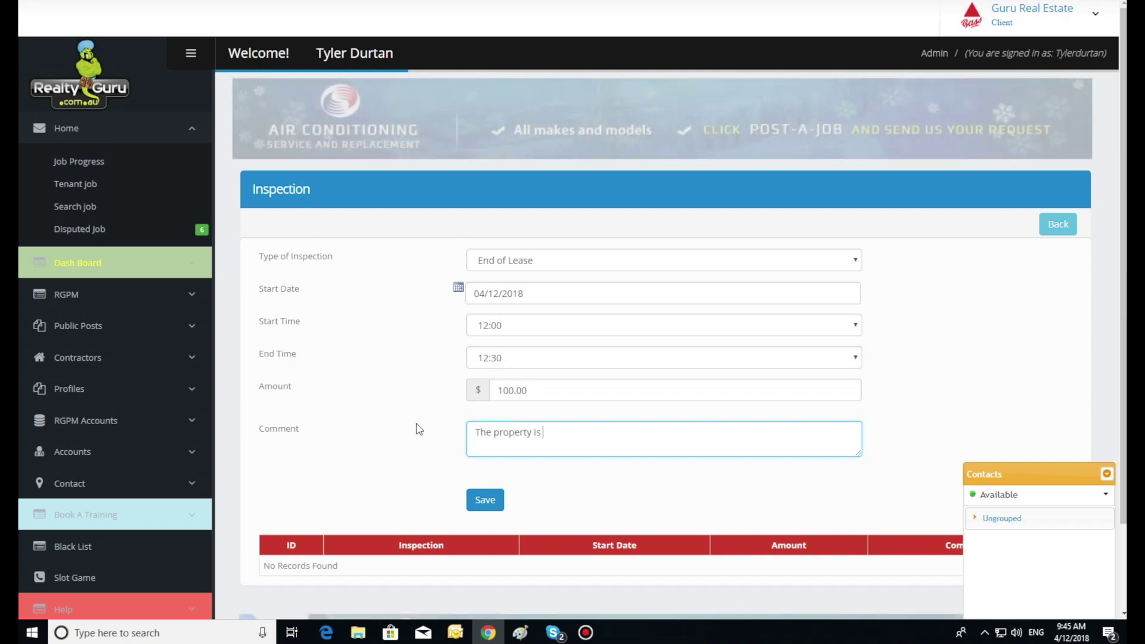
{"action": "type", "text": "very di"}
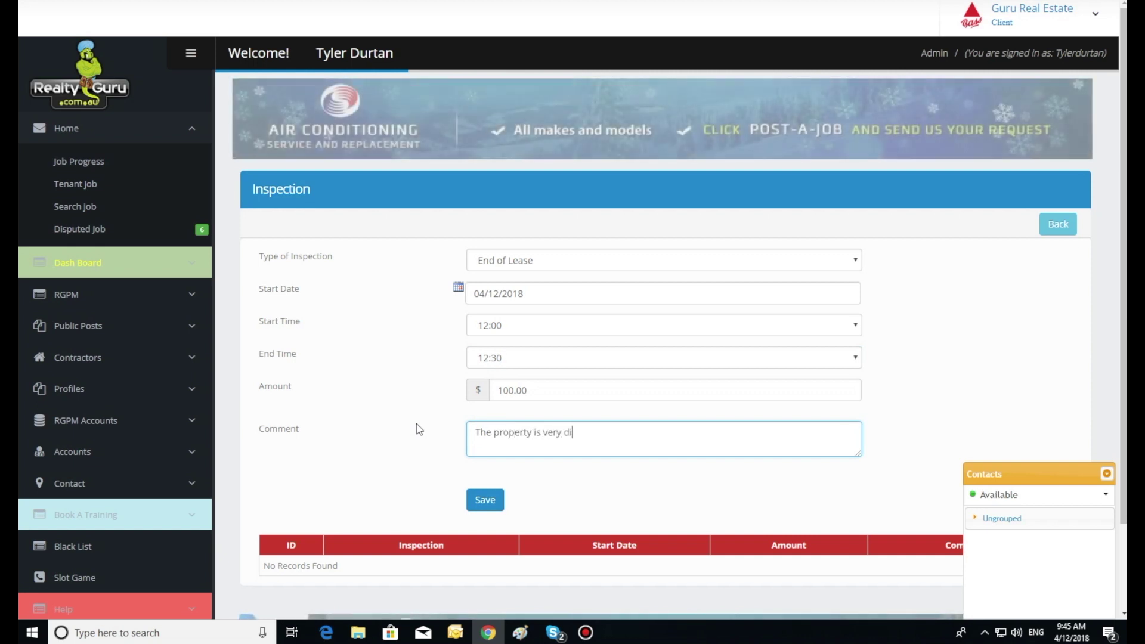
{"action": "type", "text": "rty"}
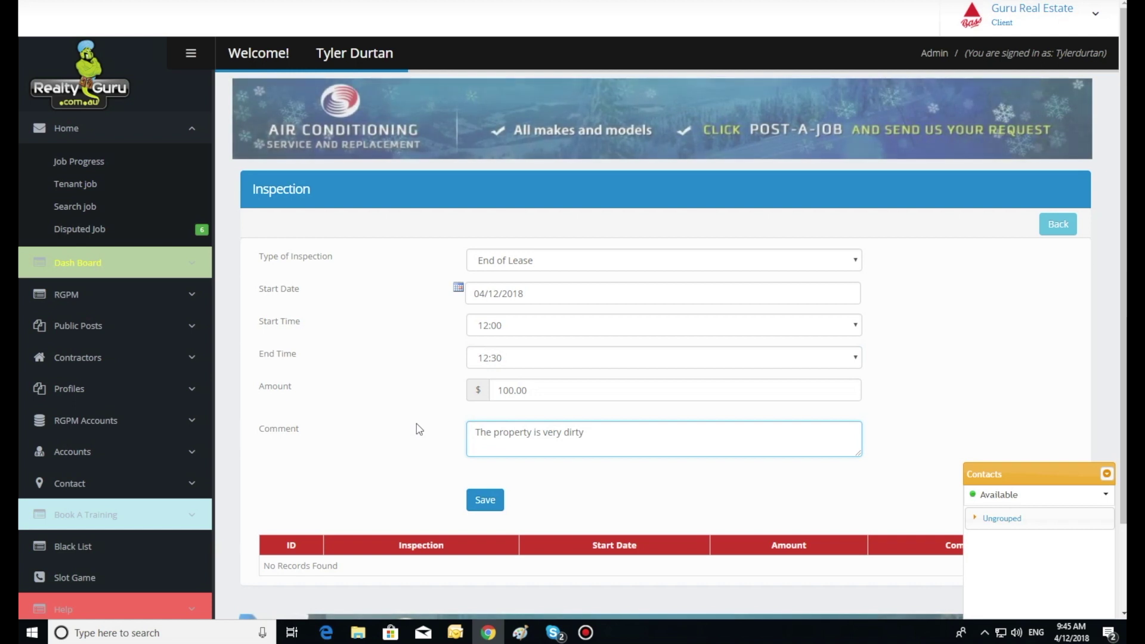
Save the End of Lease inspection and check its $100.00 debit on the Balance Sheet.
{"action": "scroll", "coordinate": [419, 429], "scroll_direction": "down", "scroll_amount": 2}
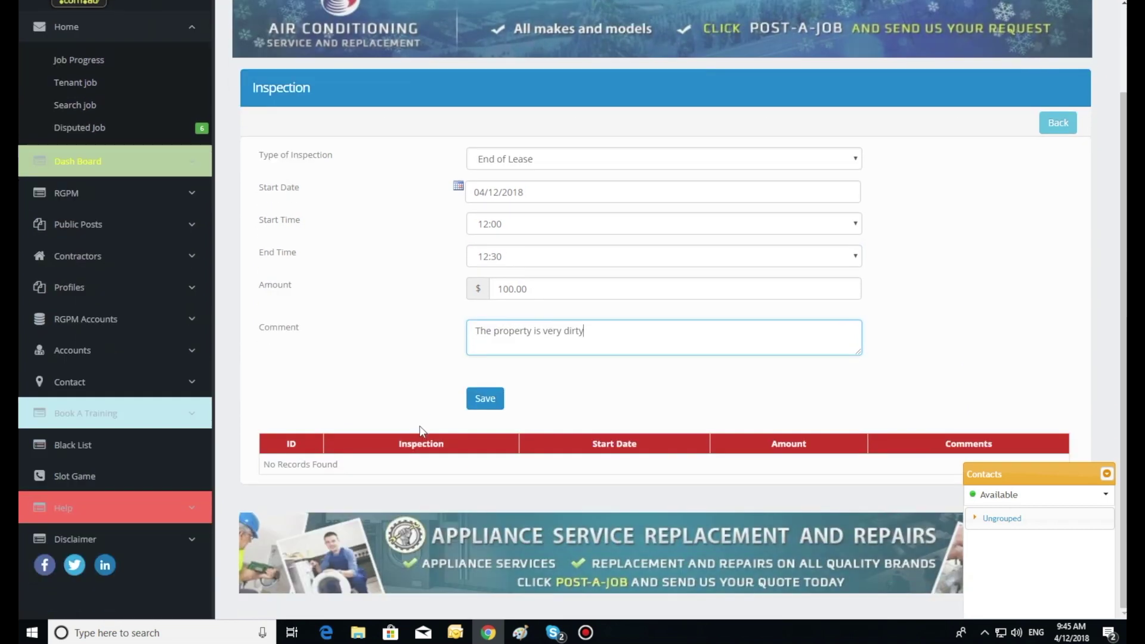
{"action": "left_click", "coordinate": [493, 398]}
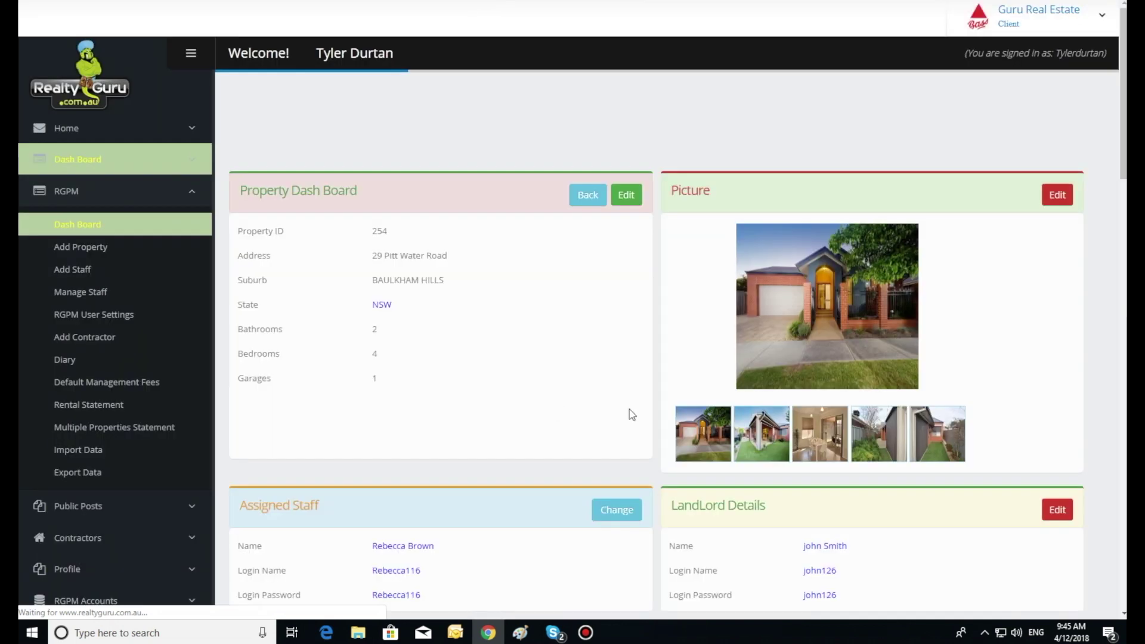
{"action": "scroll", "coordinate": [628, 409], "scroll_direction": "down", "scroll_amount": 8}
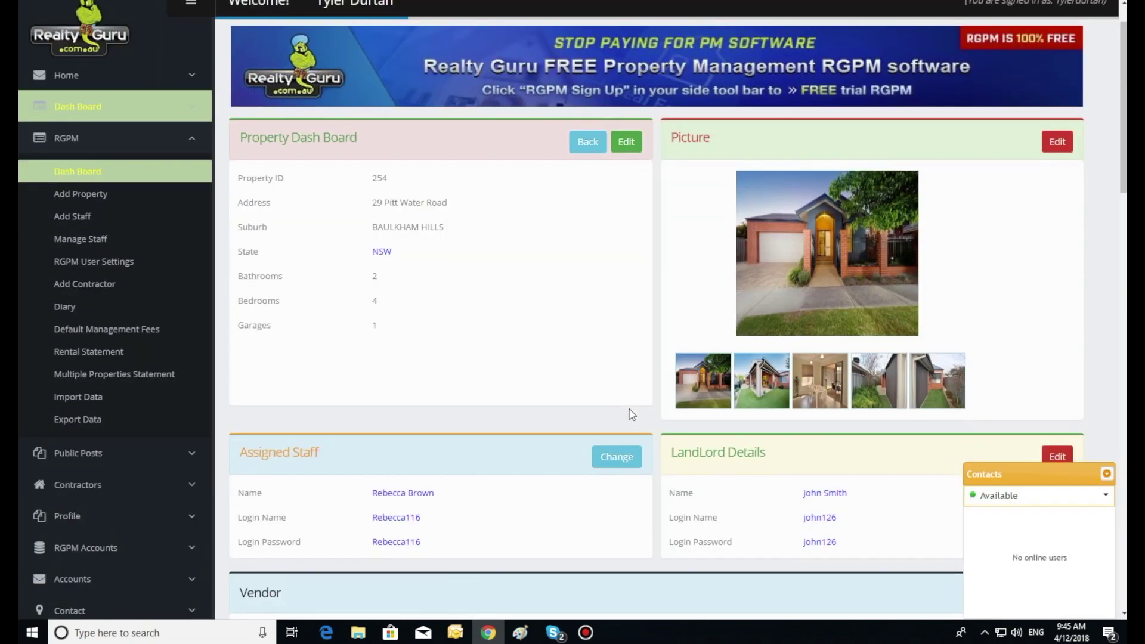
{"action": "scroll", "coordinate": [622, 411], "scroll_direction": "down", "scroll_amount": 1}
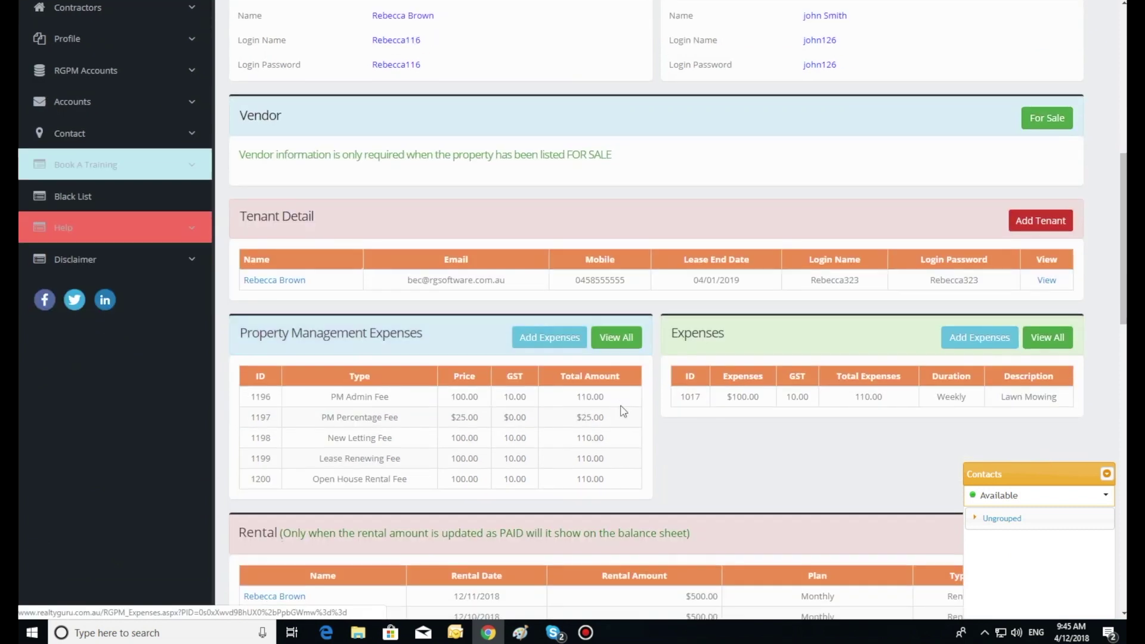
{"action": "scroll", "coordinate": [623, 410], "scroll_direction": "down", "scroll_amount": 2}
{"action": "scroll", "coordinate": [623, 411], "scroll_direction": "down", "scroll_amount": 3}
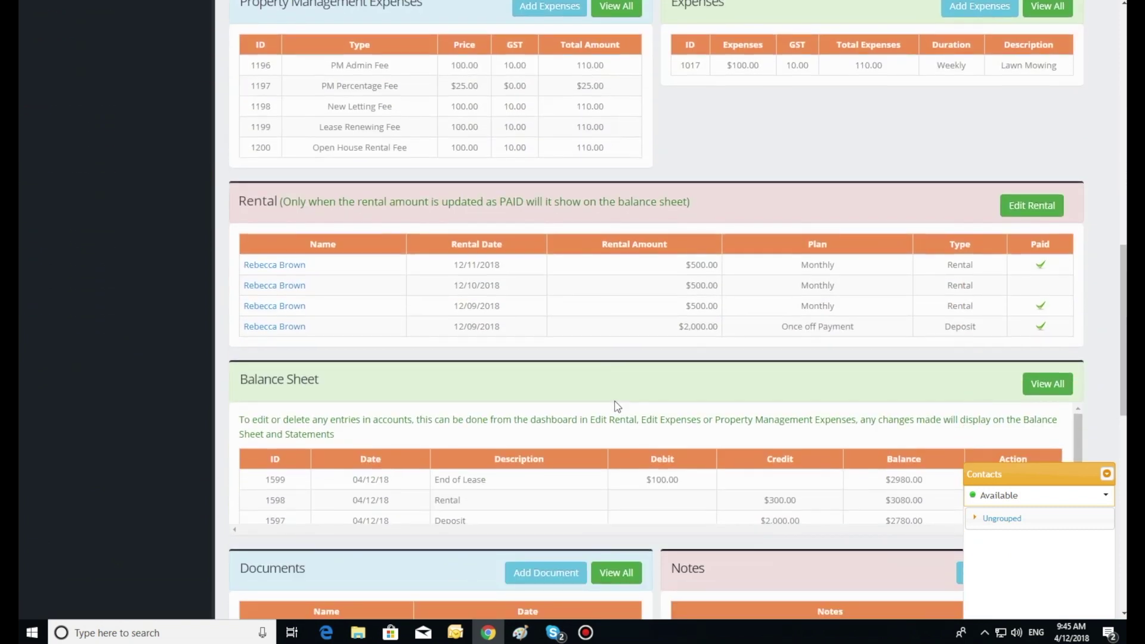
{"action": "scroll", "coordinate": [618, 408], "scroll_direction": "down", "scroll_amount": 2}
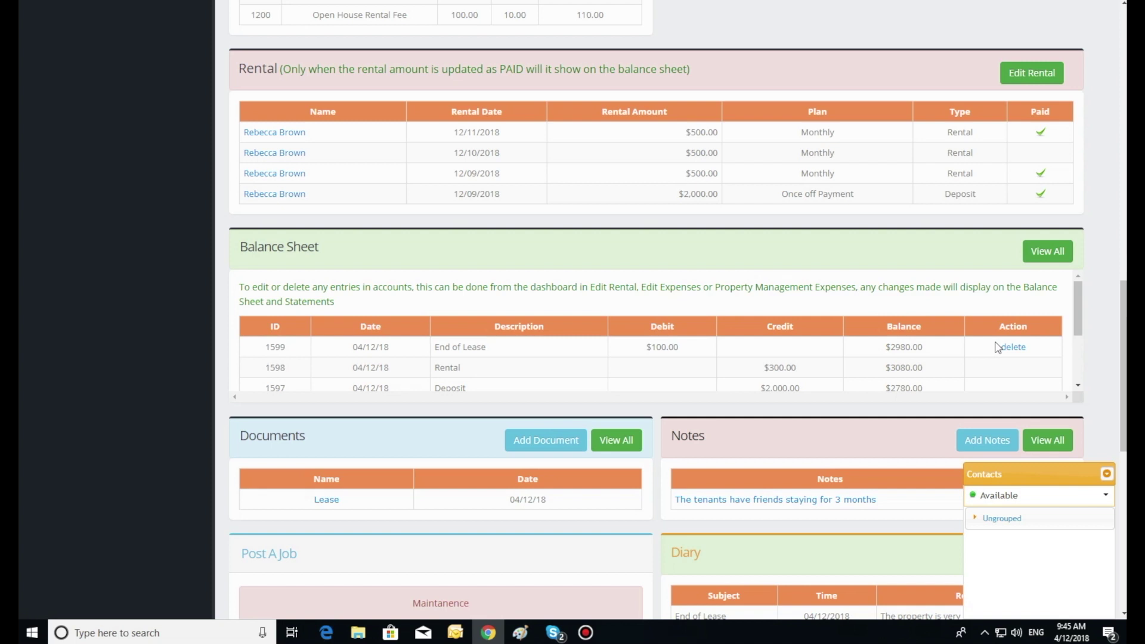
Collapse the Contacts chat panel so it no longer covers the dashboard.
{"action": "left_click", "coordinate": [1076, 314]}
{"action": "mouse_move", "coordinate": [1077, 314]}
{"action": "left_mouse_down"}
{"action": "mouse_move", "coordinate": [1076, 335]}
{"action": "mouse_move", "coordinate": [1076, 310]}
{"action": "left_mouse_up"}
{"action": "scroll", "coordinate": [797, 383], "scroll_direction": "down", "scroll_amount": 3}
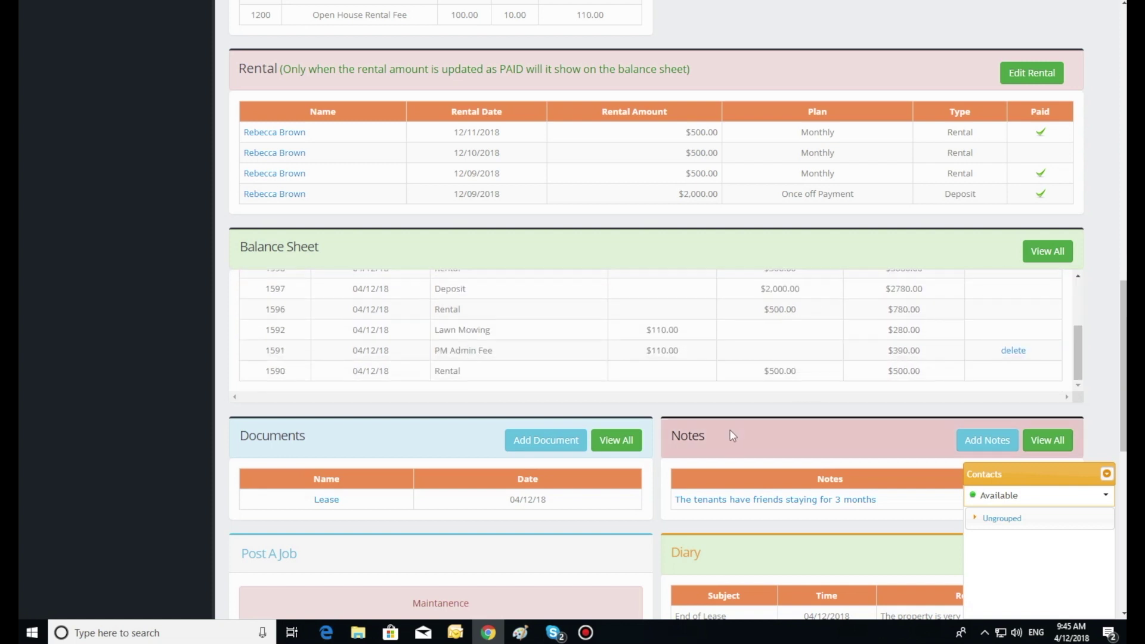
{"action": "scroll", "coordinate": [732, 435], "scroll_direction": "down", "scroll_amount": 2}
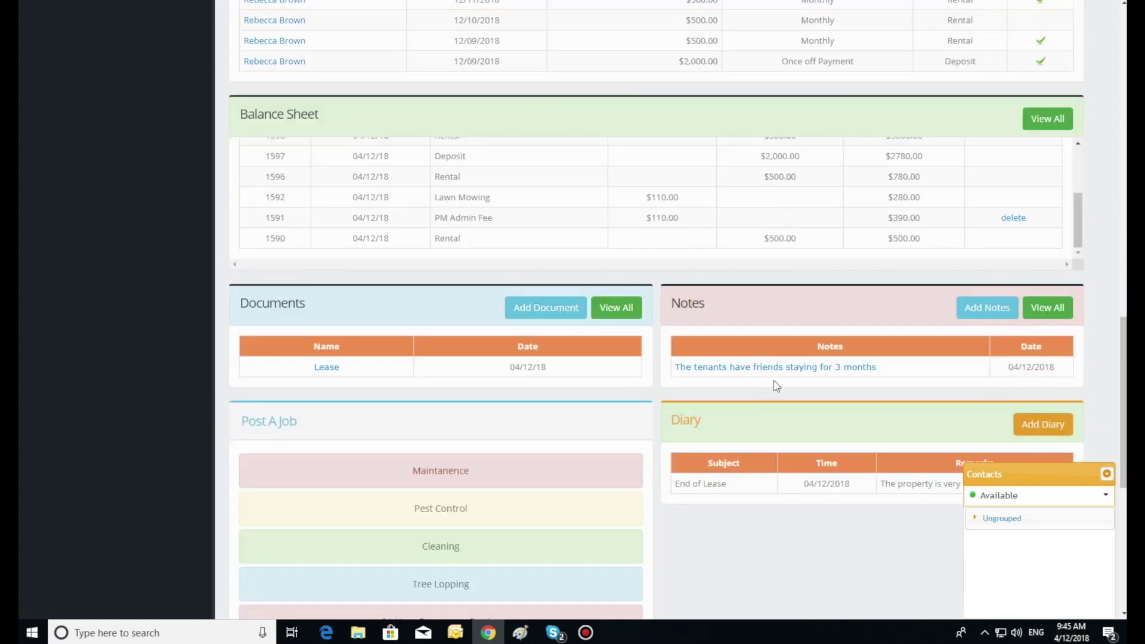
{"action": "scroll", "coordinate": [776, 386], "scroll_direction": "down", "scroll_amount": 2}
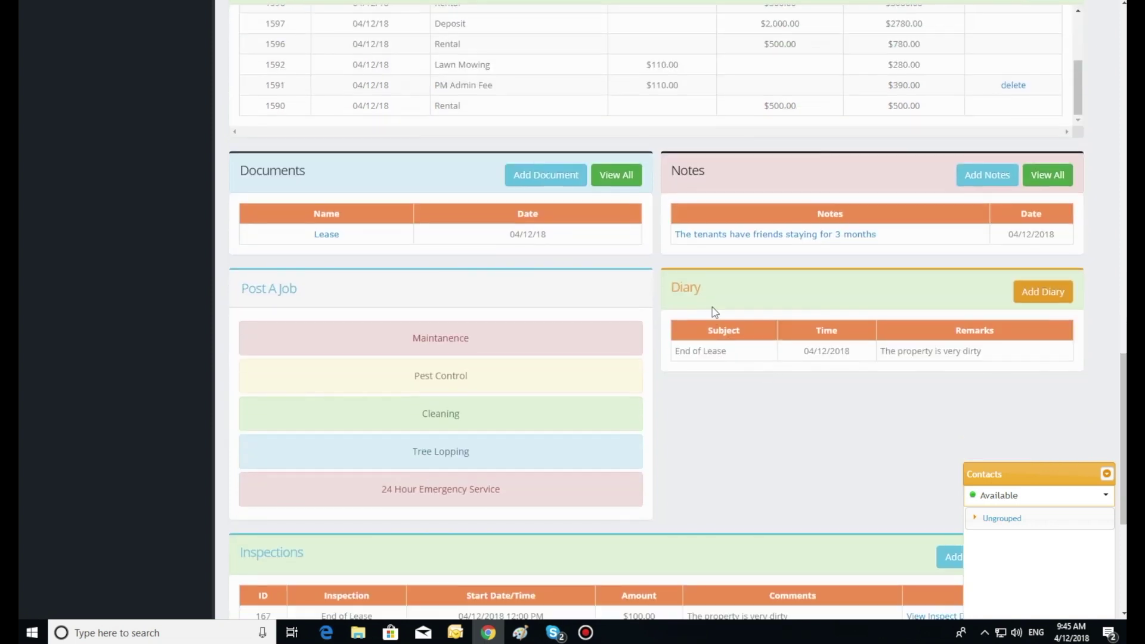
{"action": "left_click_drag", "start_coordinate": [660, 309], "coordinate": [680, 369]}
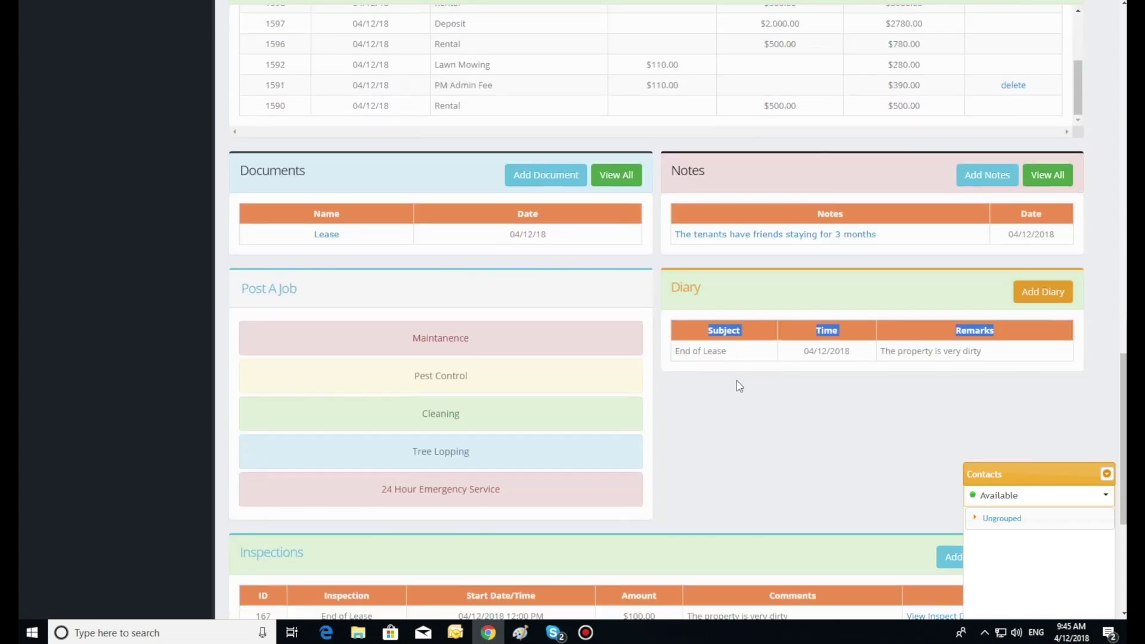
{"action": "left_click", "coordinate": [738, 383]}
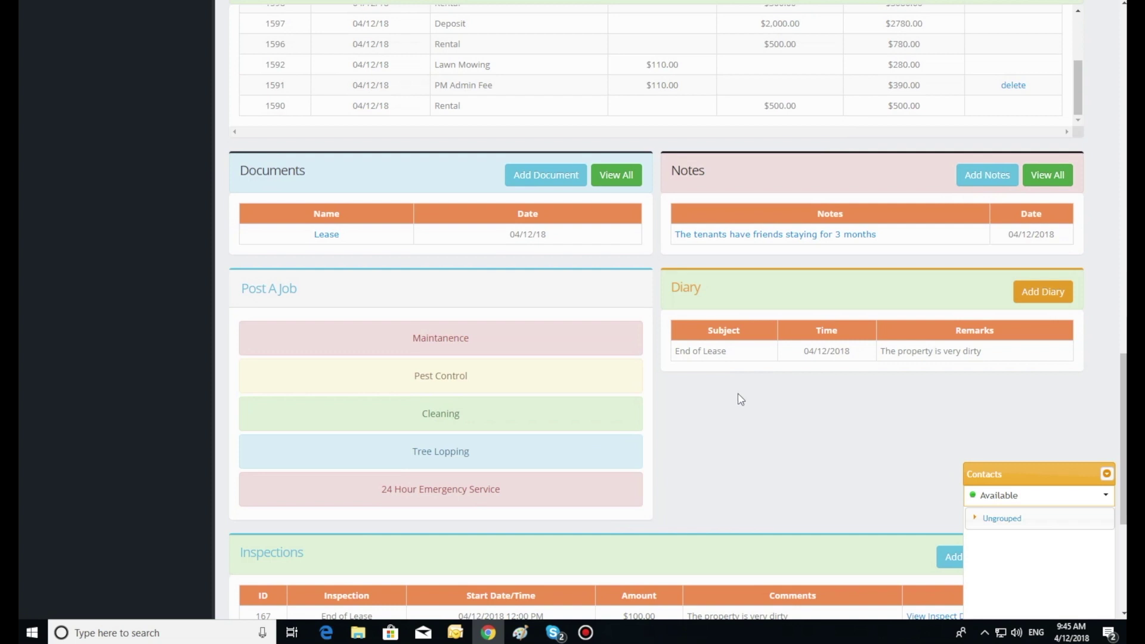
{"action": "scroll", "coordinate": [719, 388], "scroll_direction": "down", "scroll_amount": 2}
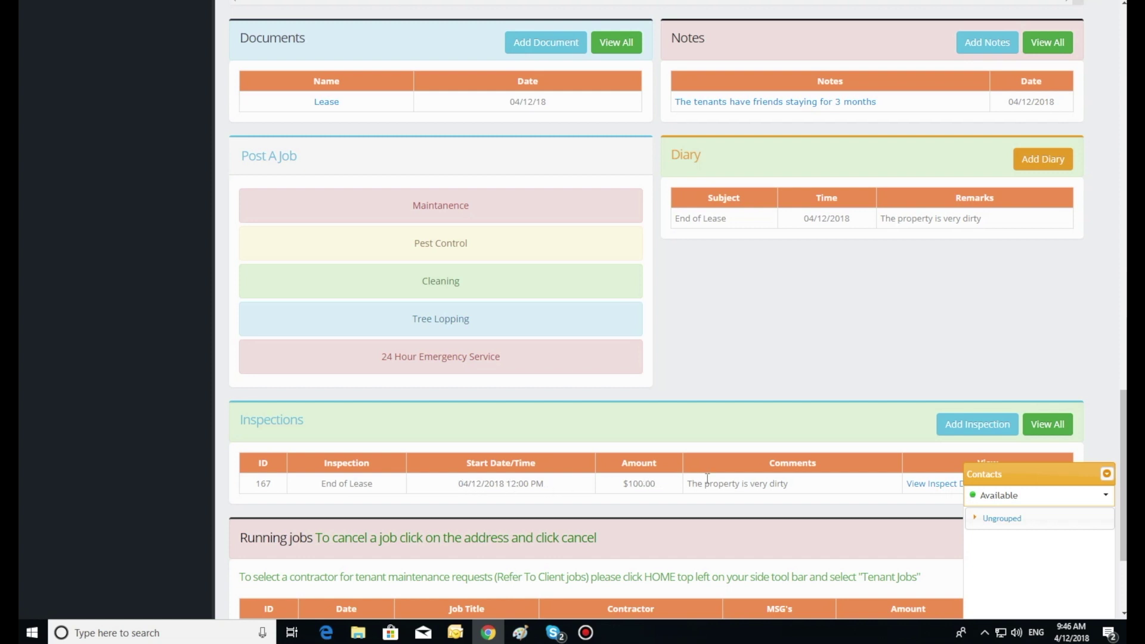
{"action": "left_click", "coordinate": [990, 519]}
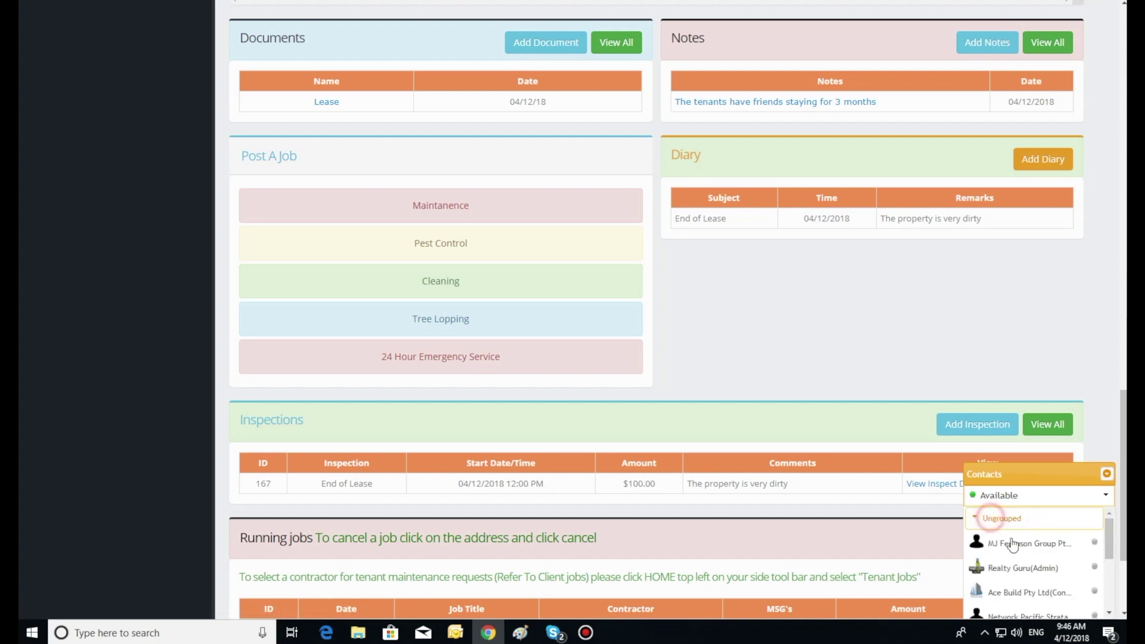
{"action": "left_click", "coordinate": [1107, 476]}
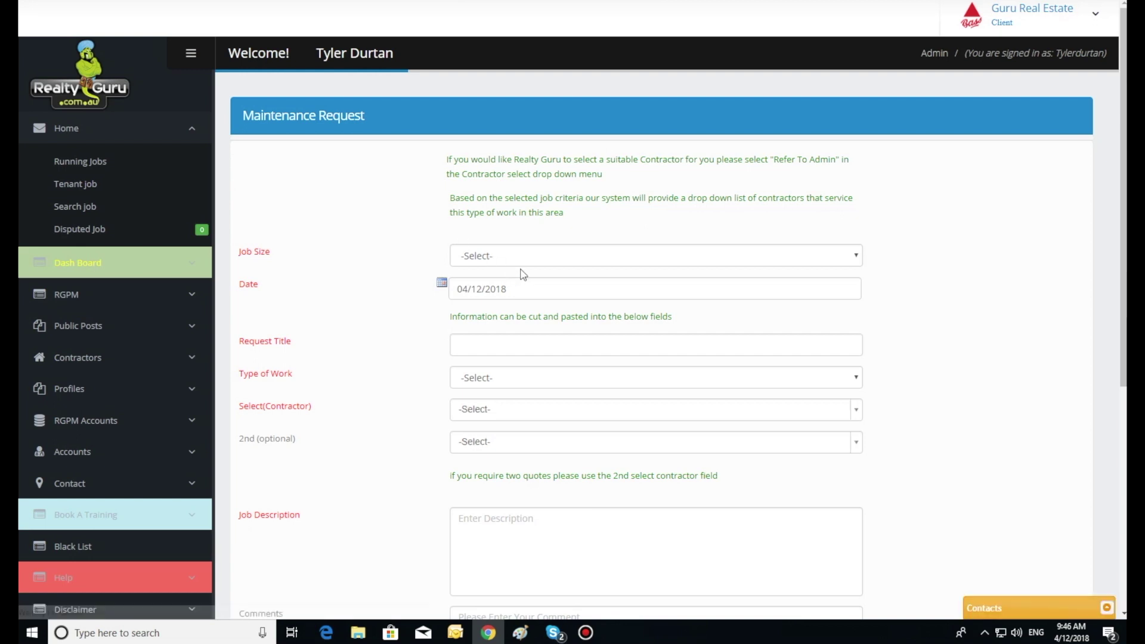
Make it a Small Job 'Quote to repair leaking roof', Roof Tiling and Leaks, contractor hgtechcontractor1.
{"action": "left_click", "coordinate": [524, 256]}
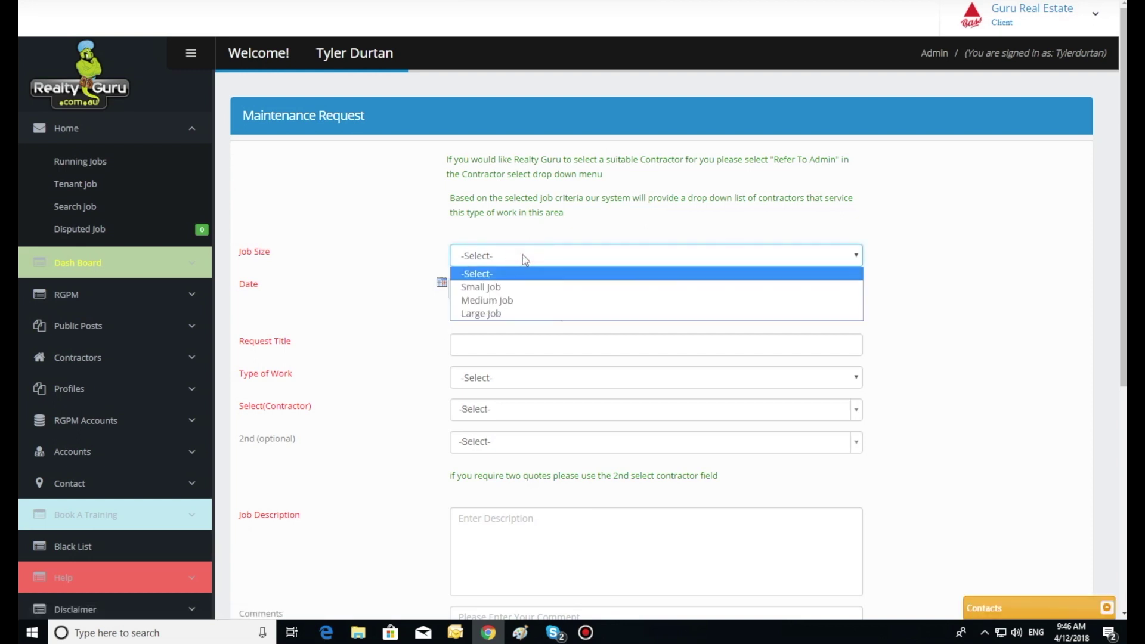
{"action": "left_click", "coordinate": [517, 287]}
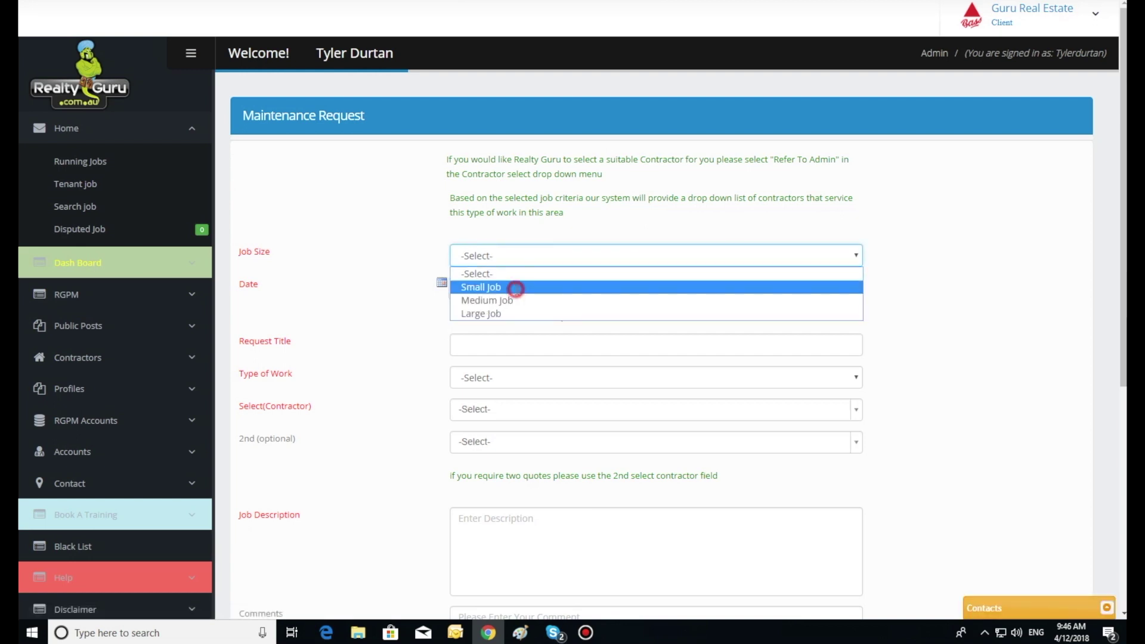
{"action": "left_click", "coordinate": [495, 345]}
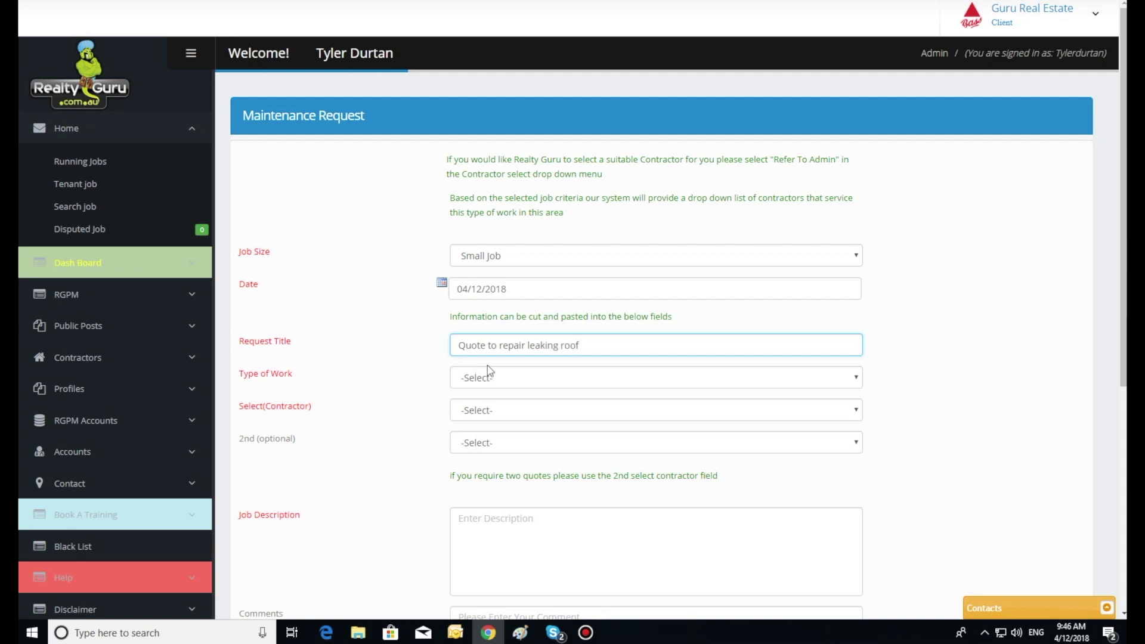
{"action": "left_click", "coordinate": [500, 379]}
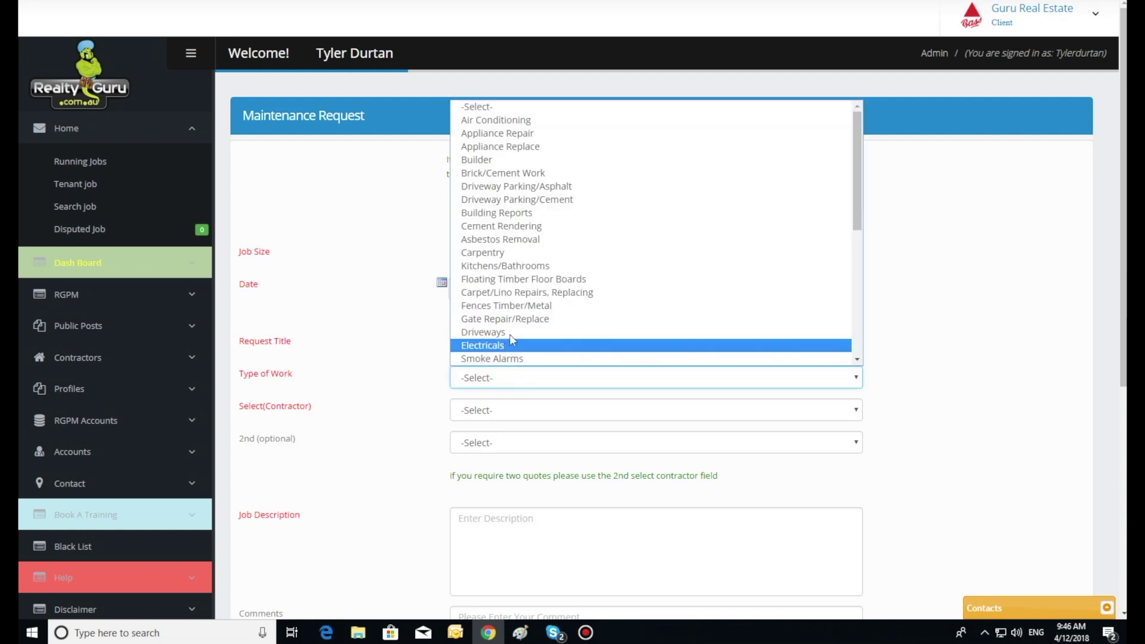
{"action": "scroll", "coordinate": [532, 276], "scroll_direction": "down", "scroll_amount": 3}
{"action": "scroll", "coordinate": [532, 276], "scroll_direction": "down", "scroll_amount": 3}
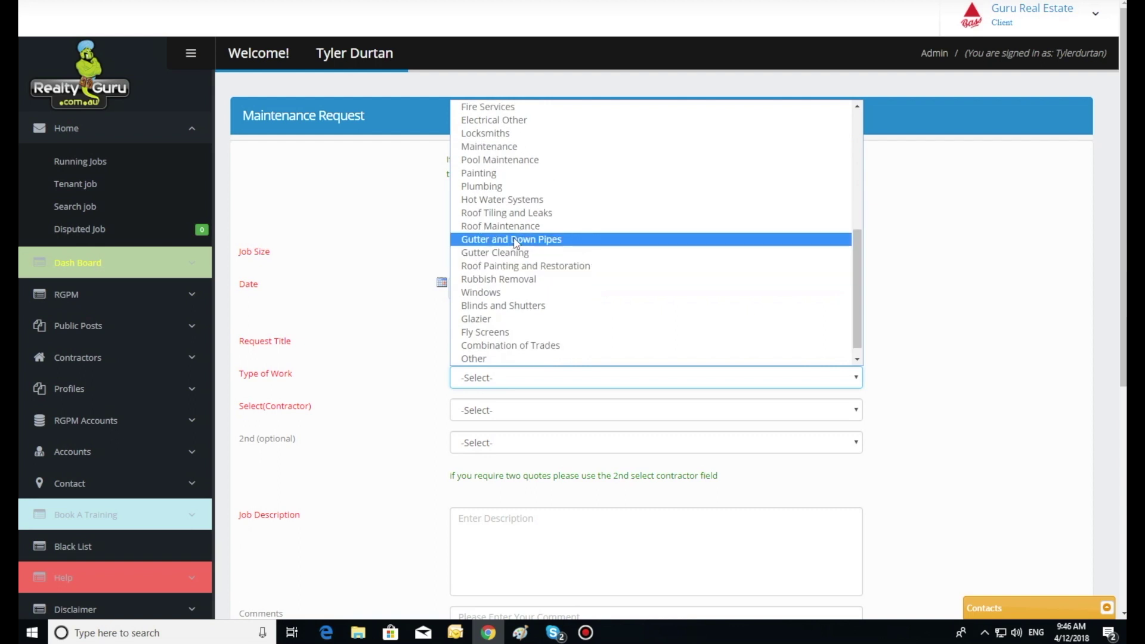
{"action": "left_click", "coordinate": [515, 213]}
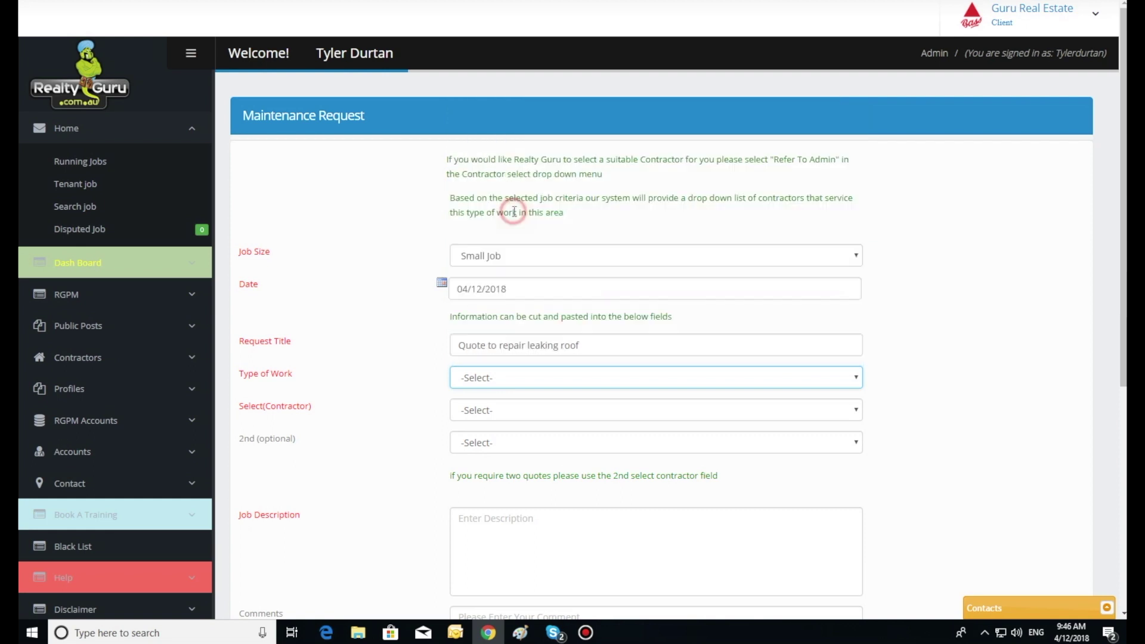
{"action": "left_click", "coordinate": [510, 415]}
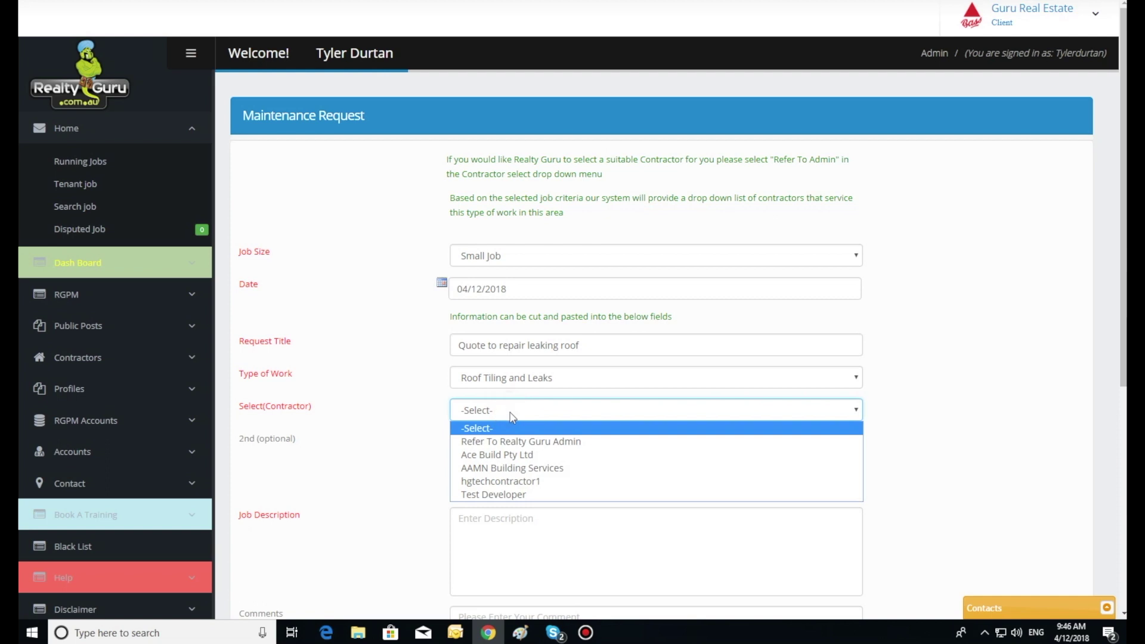
{"action": "left_click", "coordinate": [511, 481]}
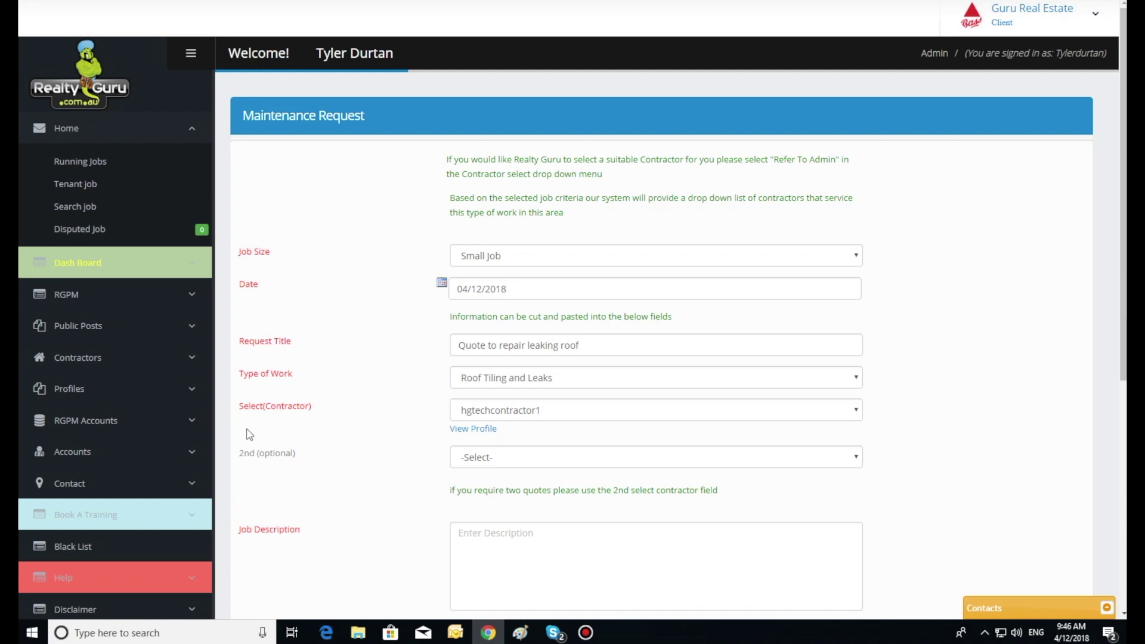
Enter the job description 'The roof is leaking and causing water damage'.
{"action": "scroll", "coordinate": [596, 471], "scroll_direction": "down", "scroll_amount": 2}
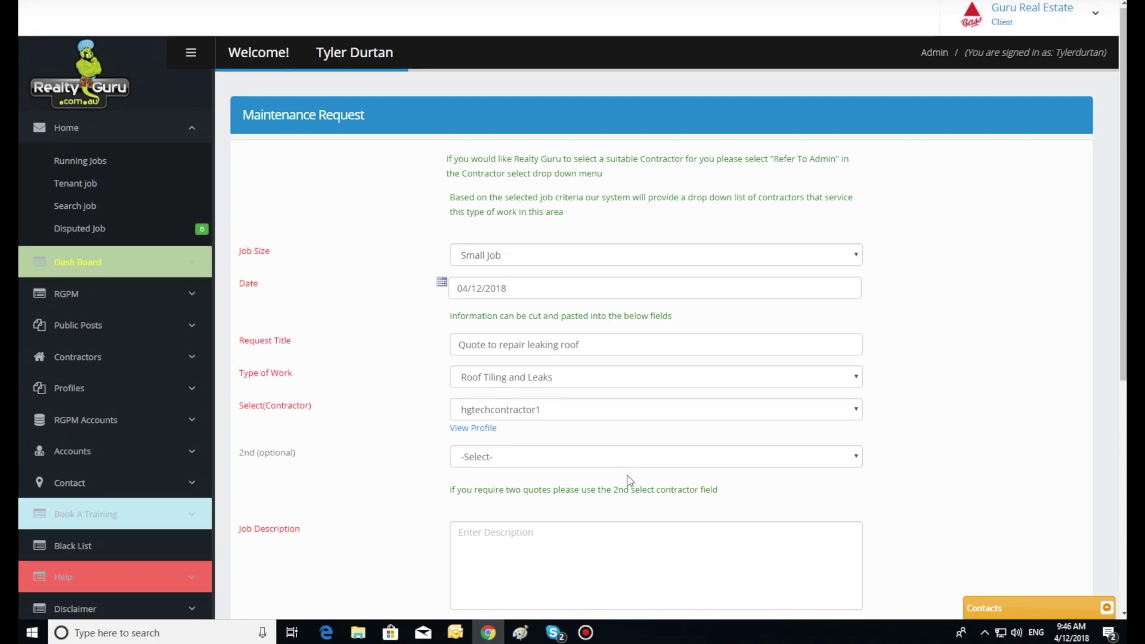
{"action": "left_click", "coordinate": [504, 399]}
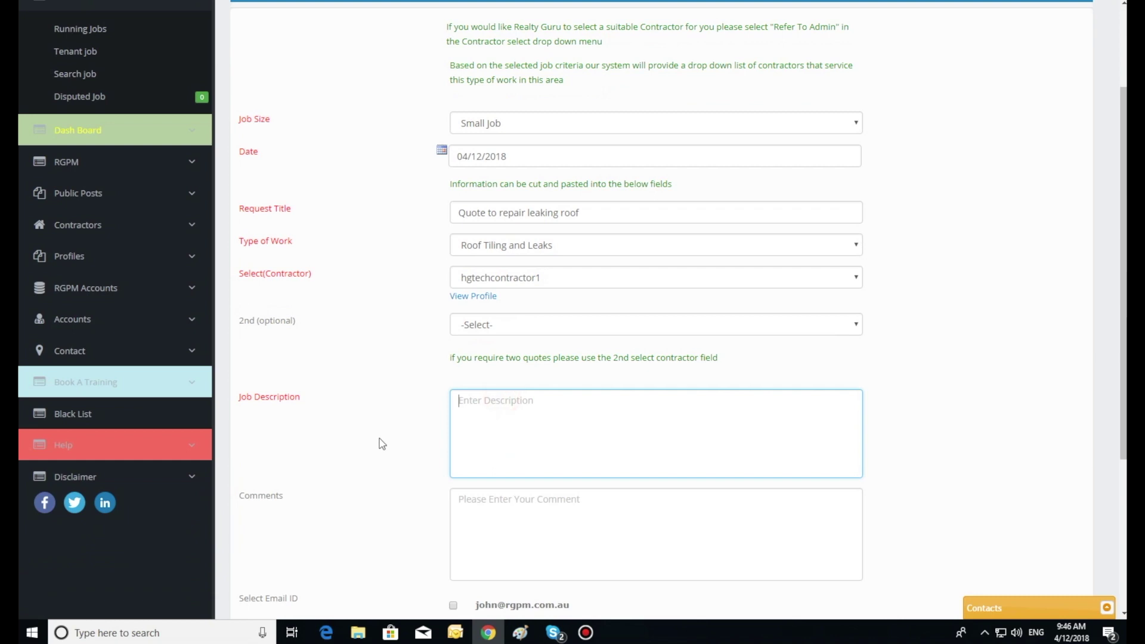
{"action": "type", "text": "The roof is leaking and ca"}
{"action": "type", "text": "using water dama"}
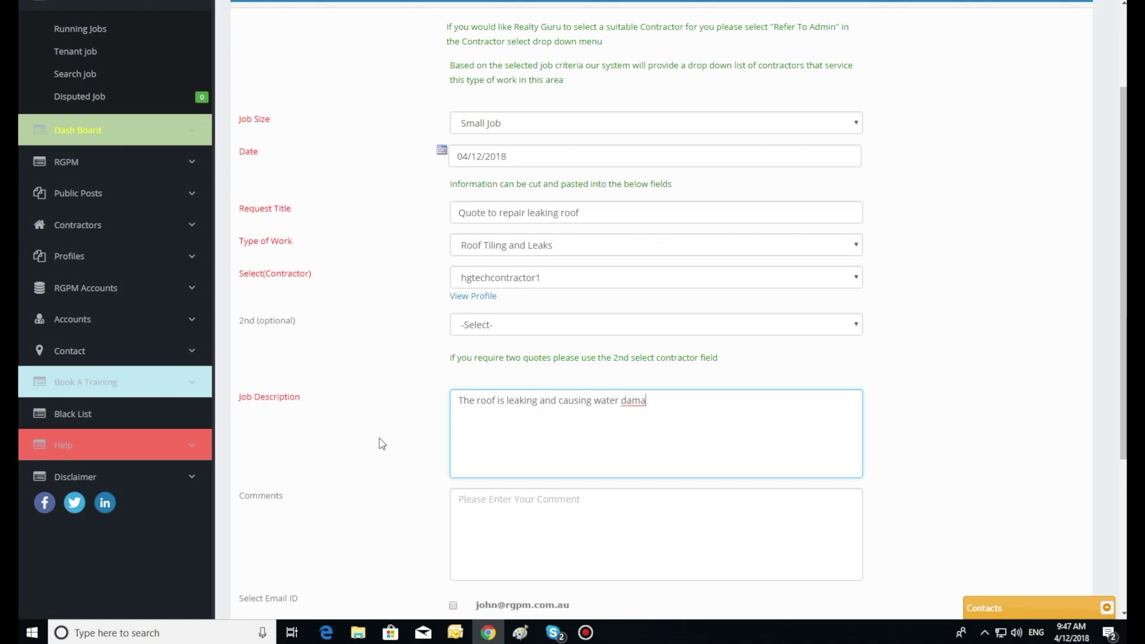
{"action": "type", "text": "ge"}
Tick the listed email and mobile contacts to be notified about the job.
{"action": "scroll", "coordinate": [382, 444], "scroll_direction": "down", "scroll_amount": 4}
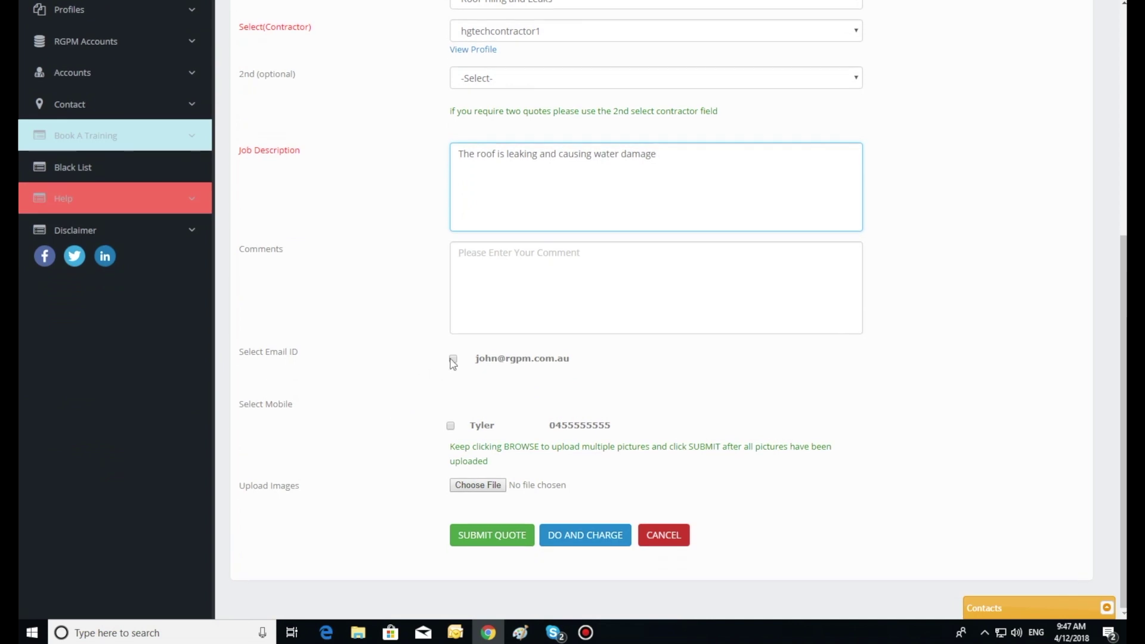
{"action": "left_click", "coordinate": [453, 358]}
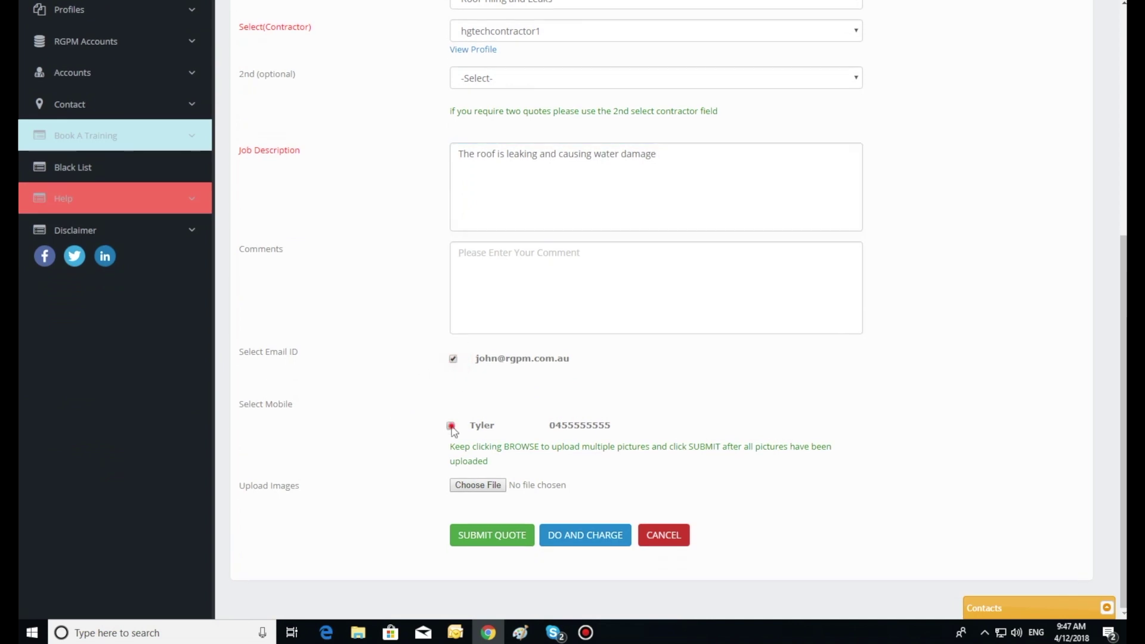
{"action": "left_click", "coordinate": [452, 426]}
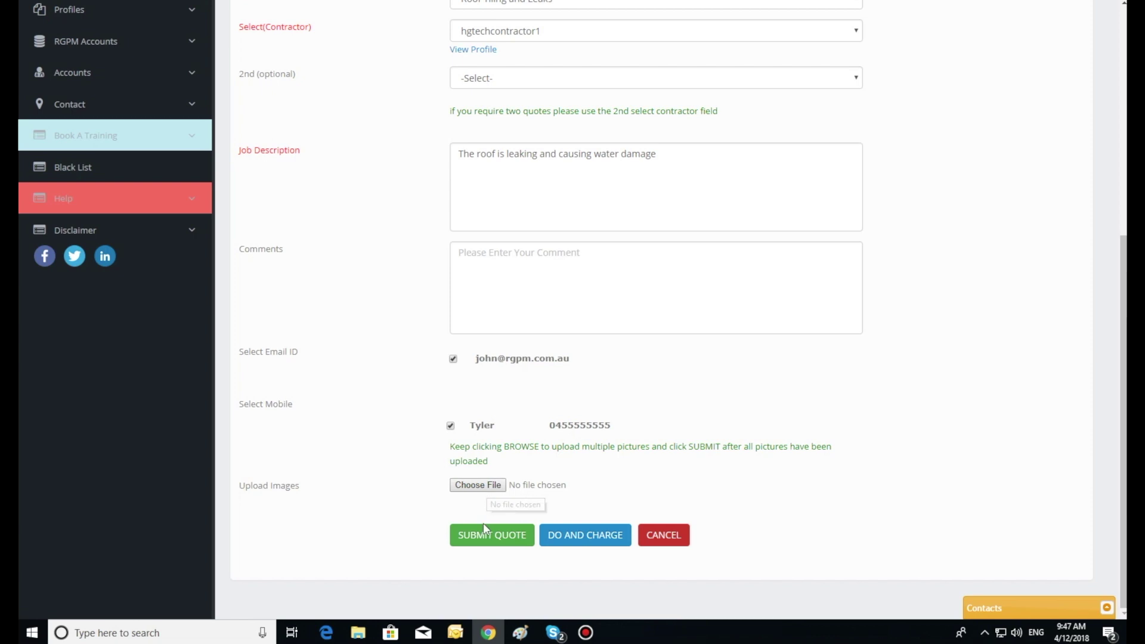
{"action": "left_click", "coordinate": [484, 486]}
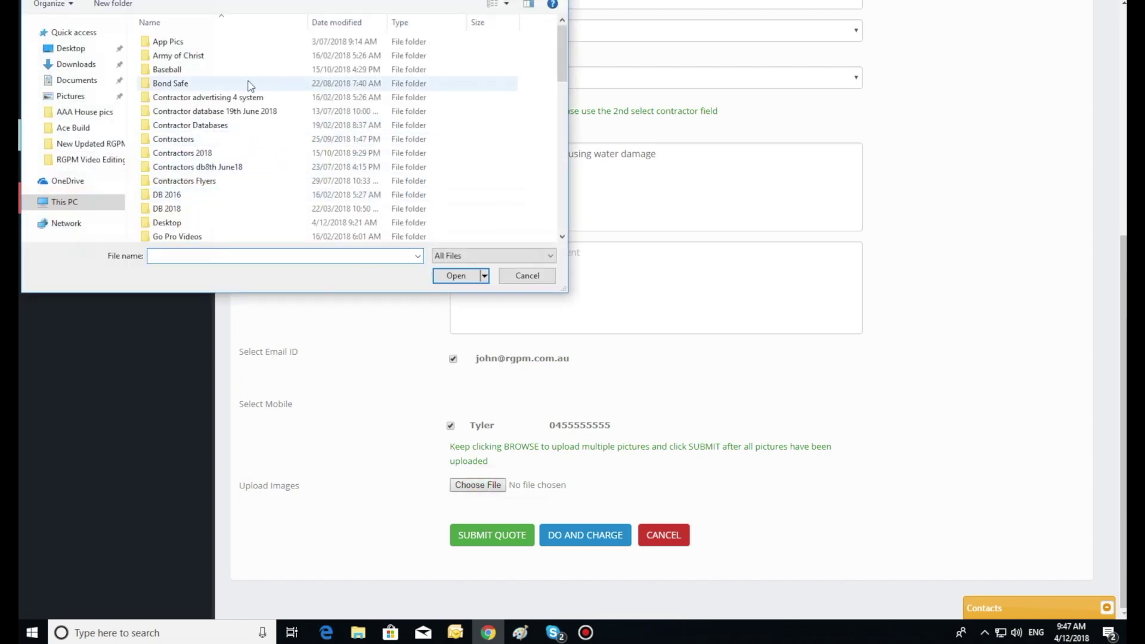
Dismiss the file picker and submit the roof repair quote request without images.
{"action": "left_click", "coordinate": [512, 275]}
{"action": "left_click", "coordinate": [507, 534]}
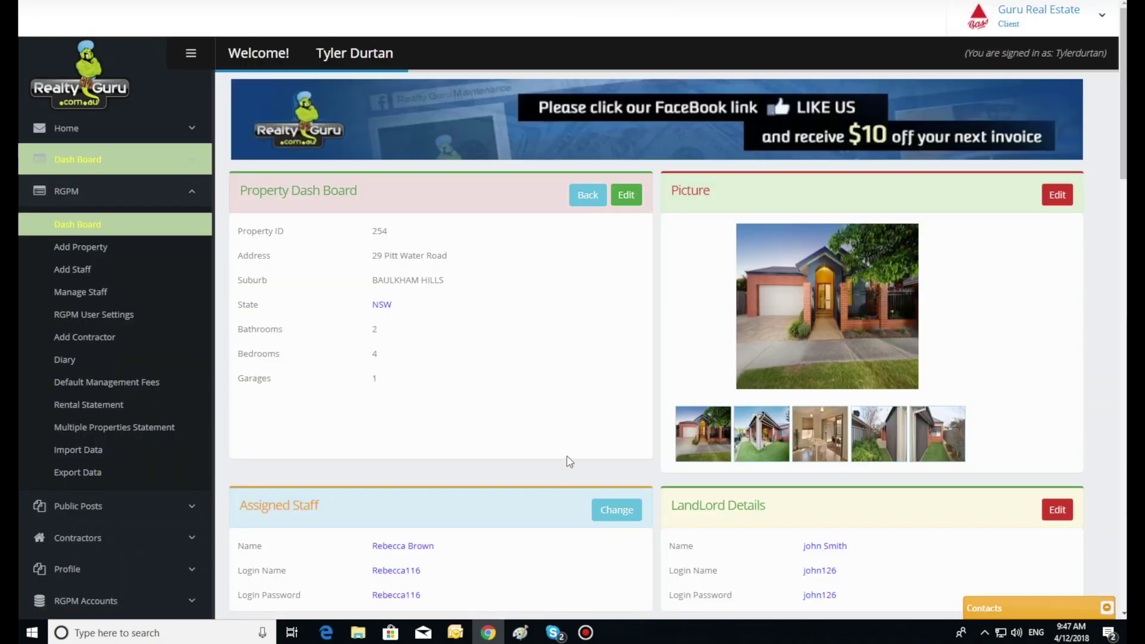
{"action": "scroll", "coordinate": [593, 434], "scroll_direction": "down", "scroll_amount": 6}
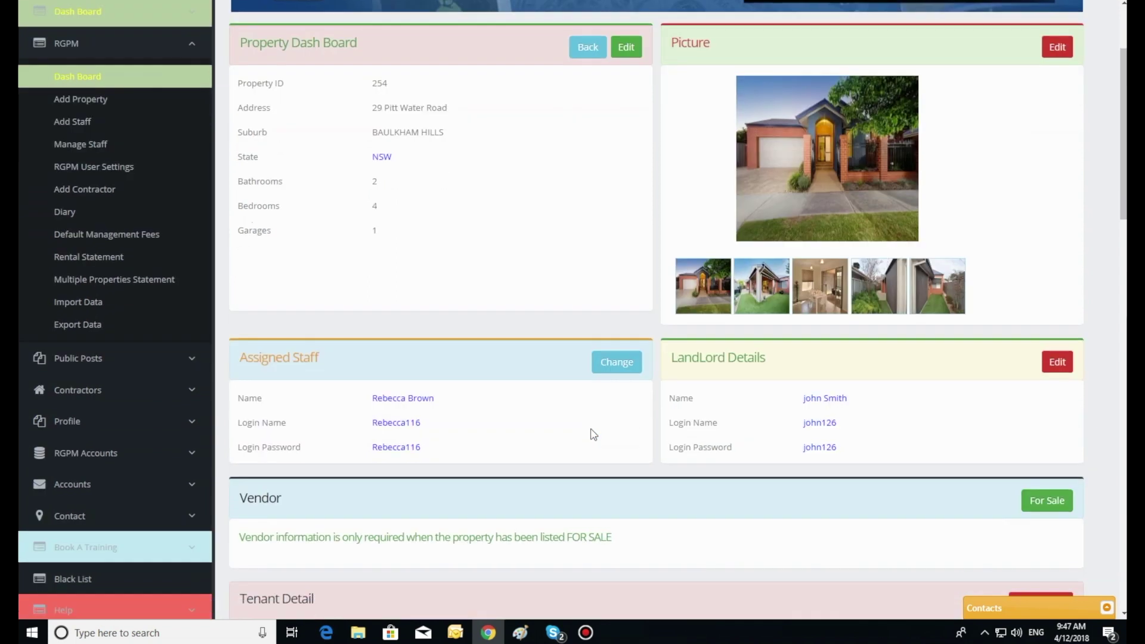
{"action": "scroll", "coordinate": [592, 433], "scroll_direction": "down", "scroll_amount": 5}
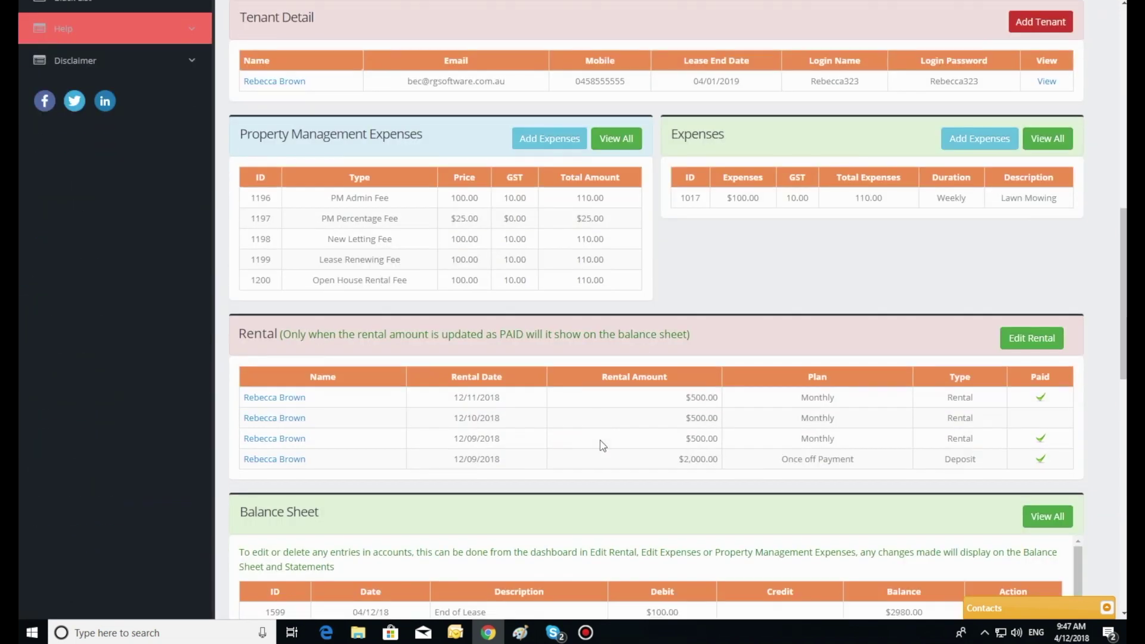
{"action": "scroll", "coordinate": [601, 447], "scroll_direction": "down", "scroll_amount": 7}
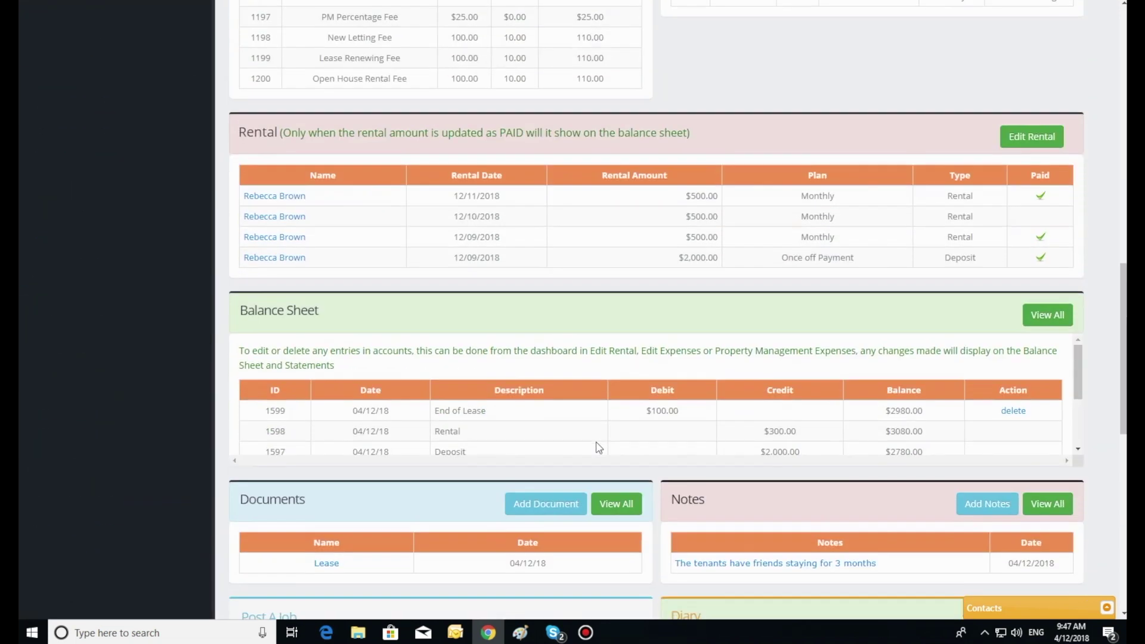
{"action": "scroll", "coordinate": [595, 446], "scroll_direction": "down", "scroll_amount": 4}
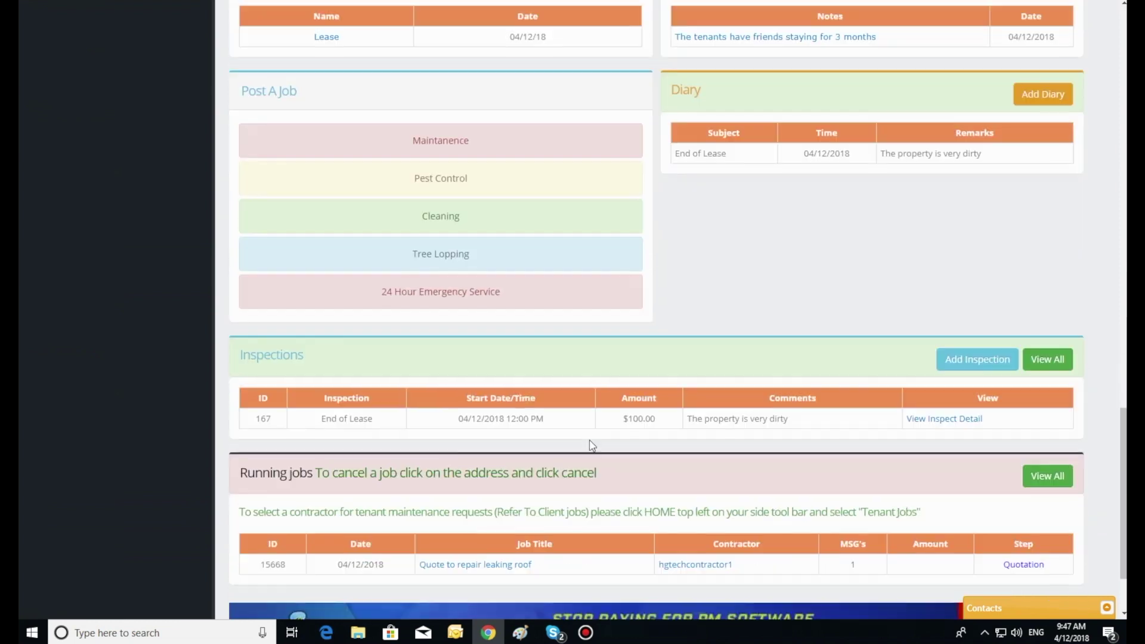
{"action": "scroll", "coordinate": [592, 445], "scroll_direction": "down", "scroll_amount": 2}
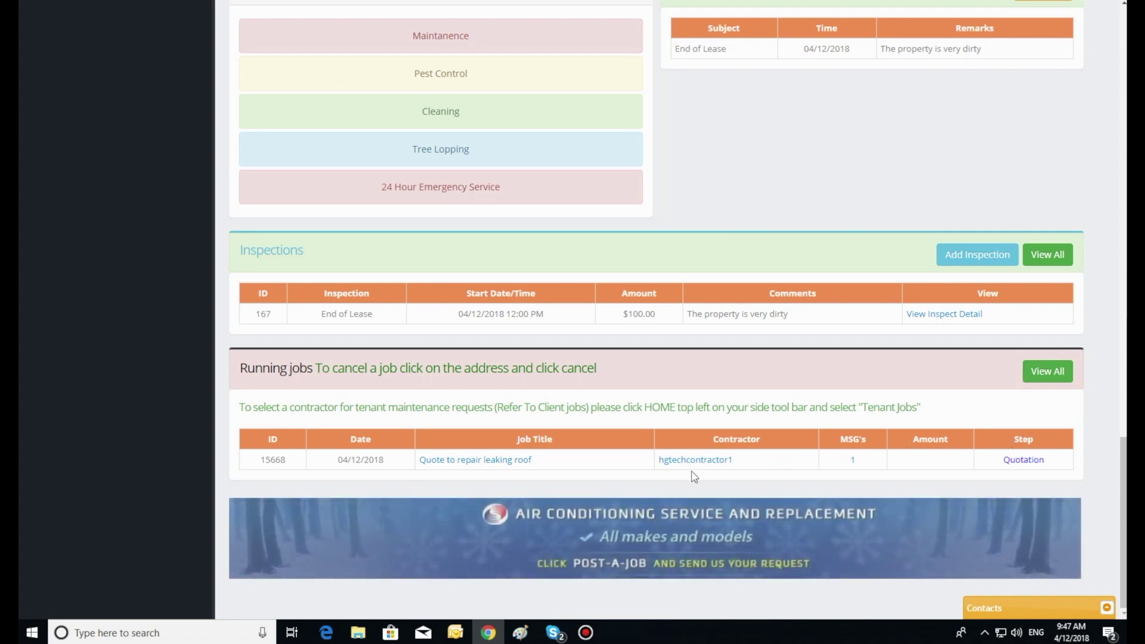
{"action": "scroll", "coordinate": [695, 470], "scroll_direction": "up", "scroll_amount": 4}
{"action": "scroll", "coordinate": [687, 476], "scroll_direction": "up", "scroll_amount": 8}
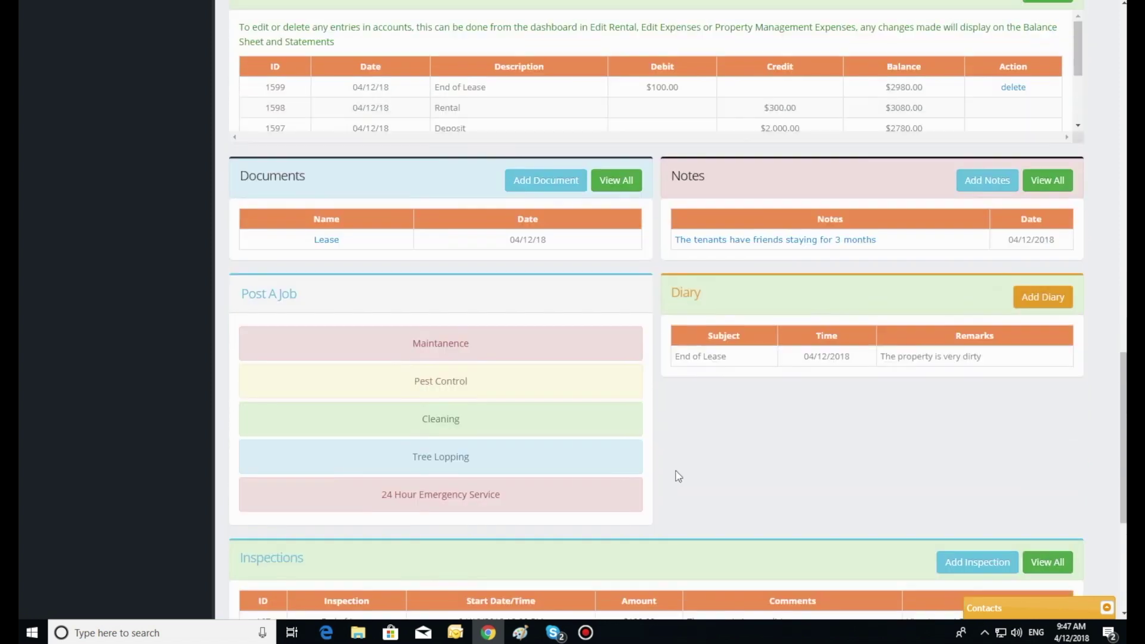
{"action": "scroll", "coordinate": [672, 477], "scroll_direction": "up", "scroll_amount": 8}
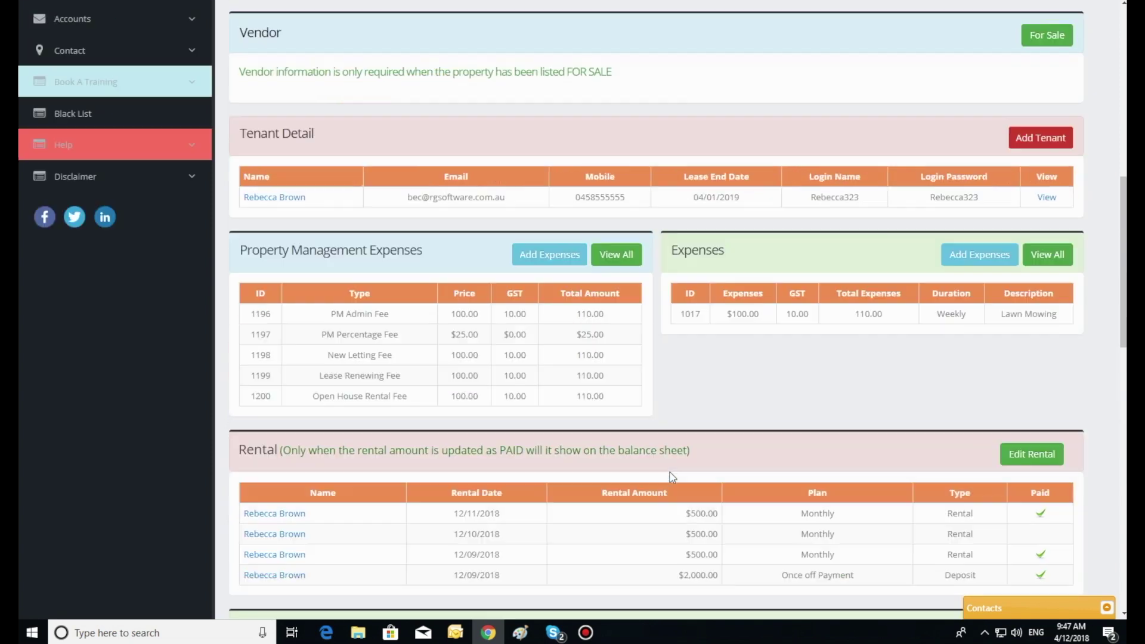
{"action": "scroll", "coordinate": [672, 477], "scroll_direction": "up", "scroll_amount": 5}
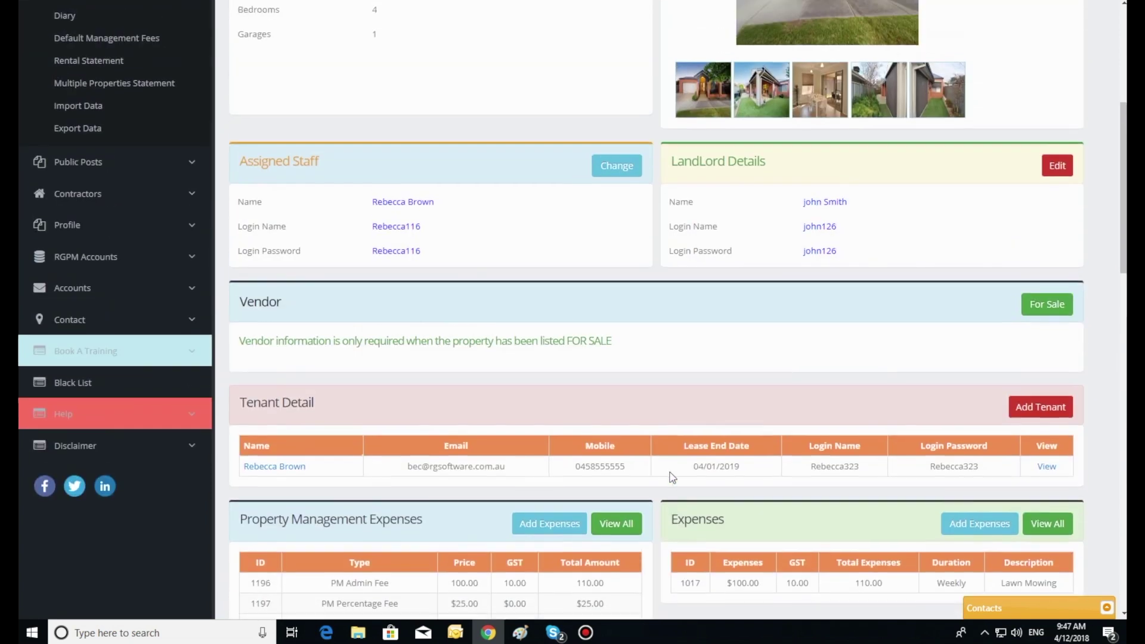
{"action": "scroll", "coordinate": [673, 477], "scroll_direction": "up", "scroll_amount": 1}
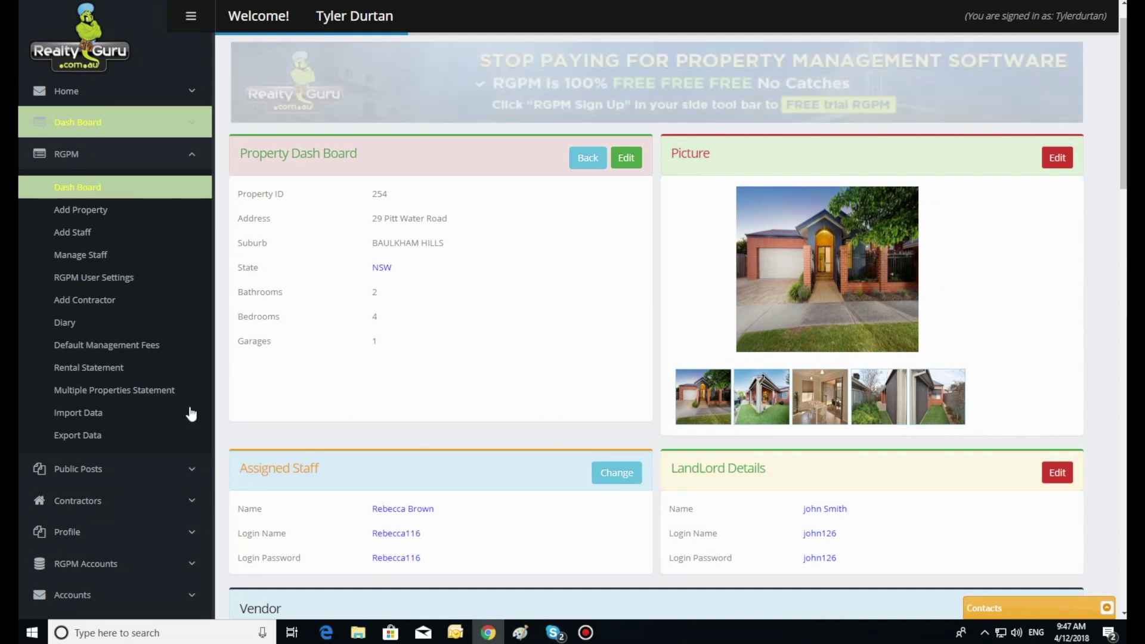
{"action": "left_click", "coordinate": [94, 278]}
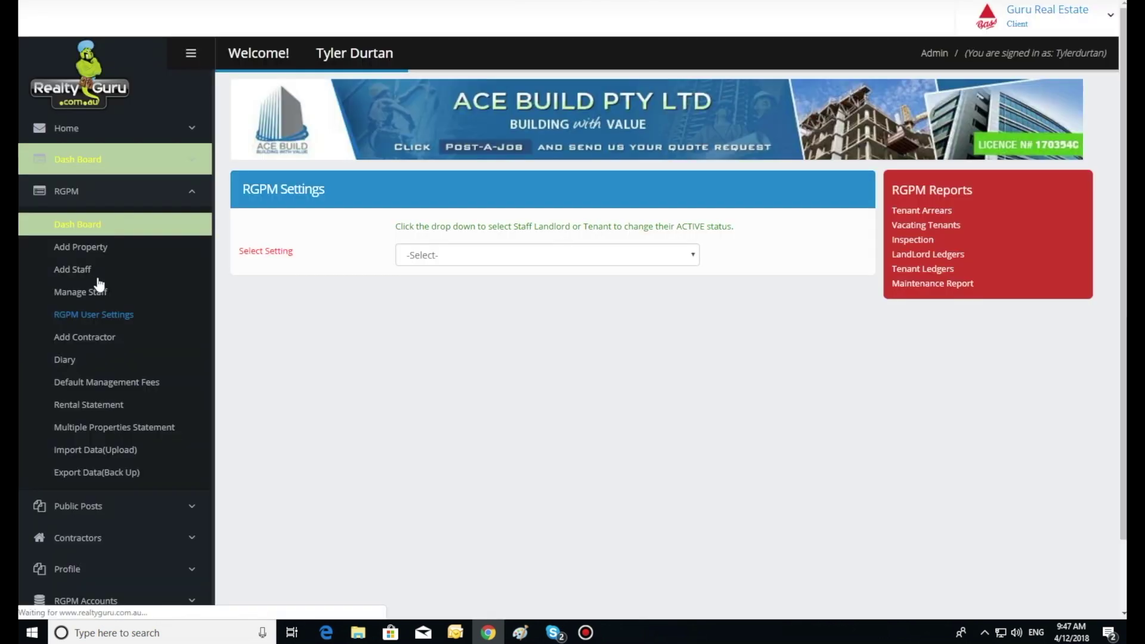
Show the Select Setting choices for staff, landlord or tenant settings.
{"action": "left_click", "coordinate": [458, 255]}
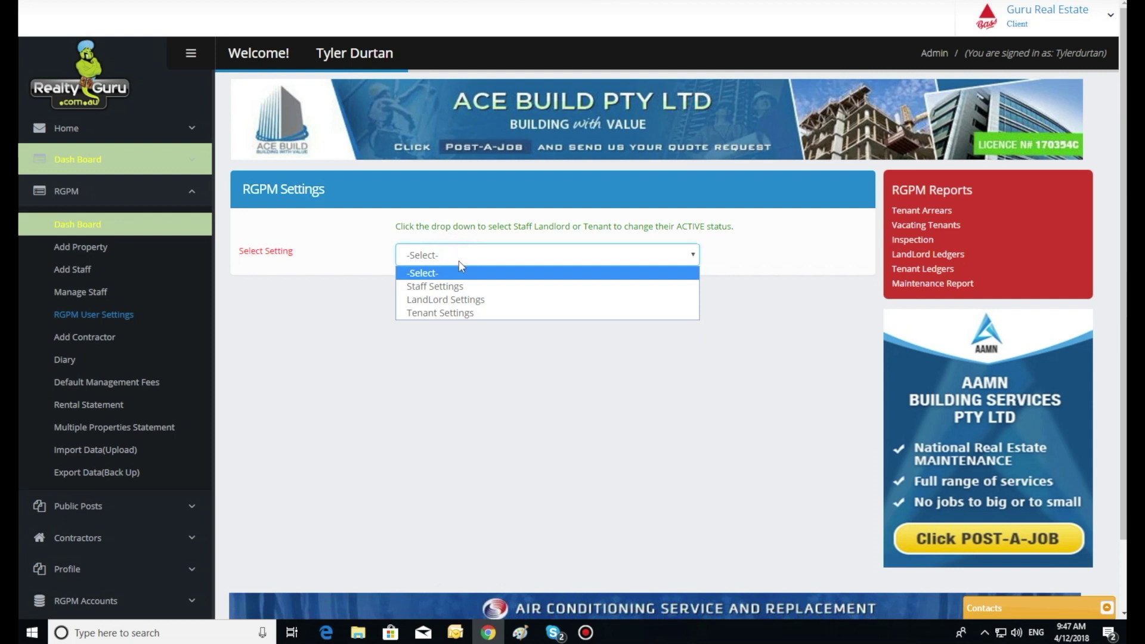